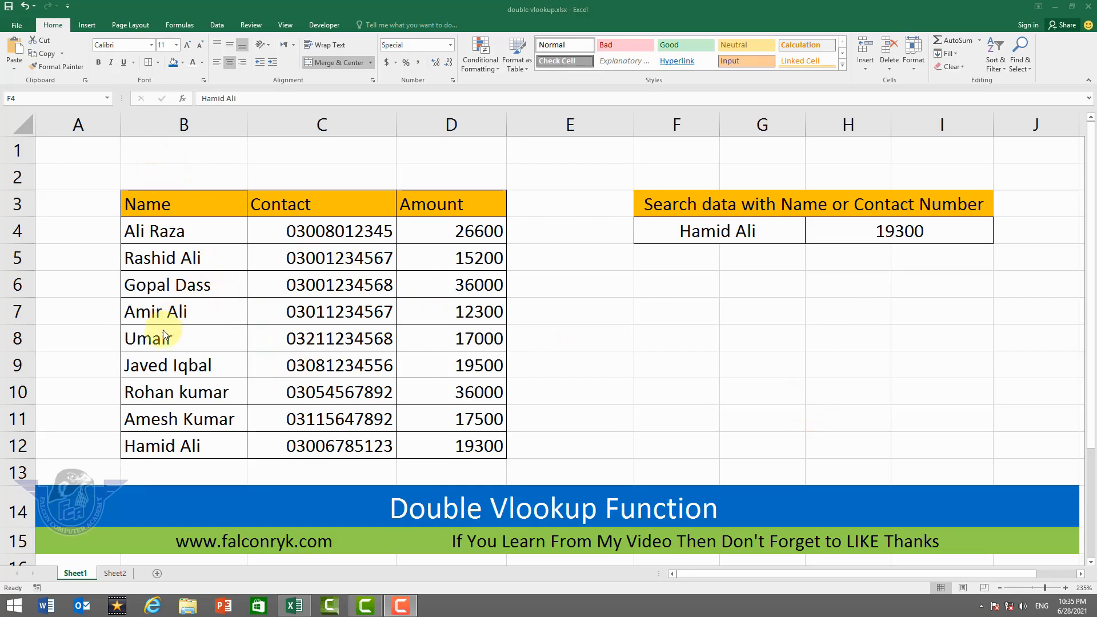
Test the amount lookup on Sheet1 by entering the name from row 4 and the name from row 11 in search cell F4.
click(734, 230)
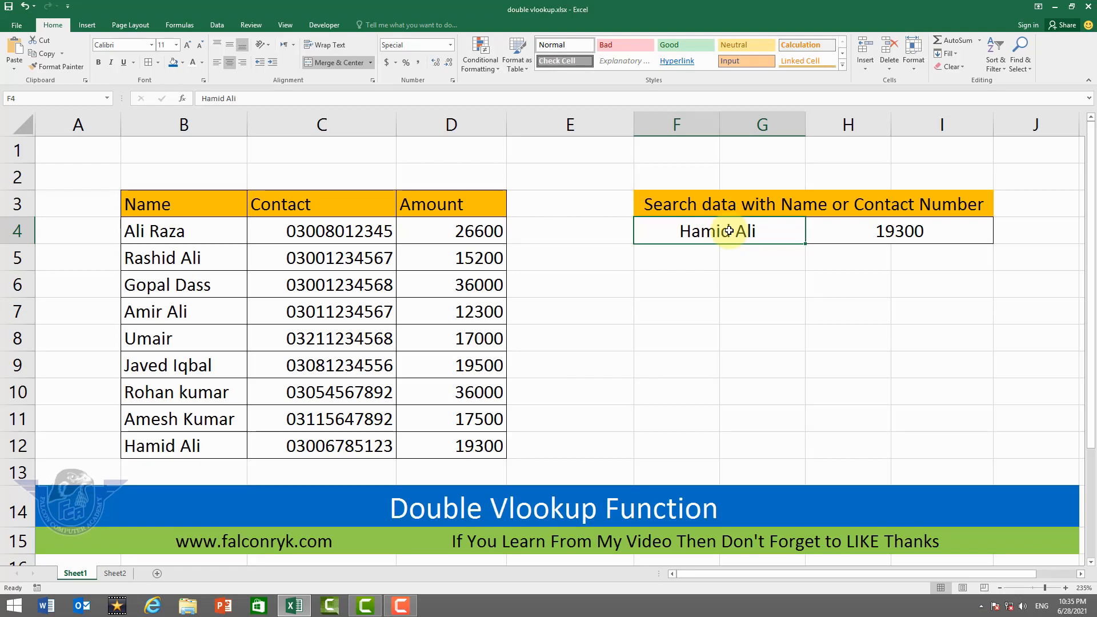
key(Return)
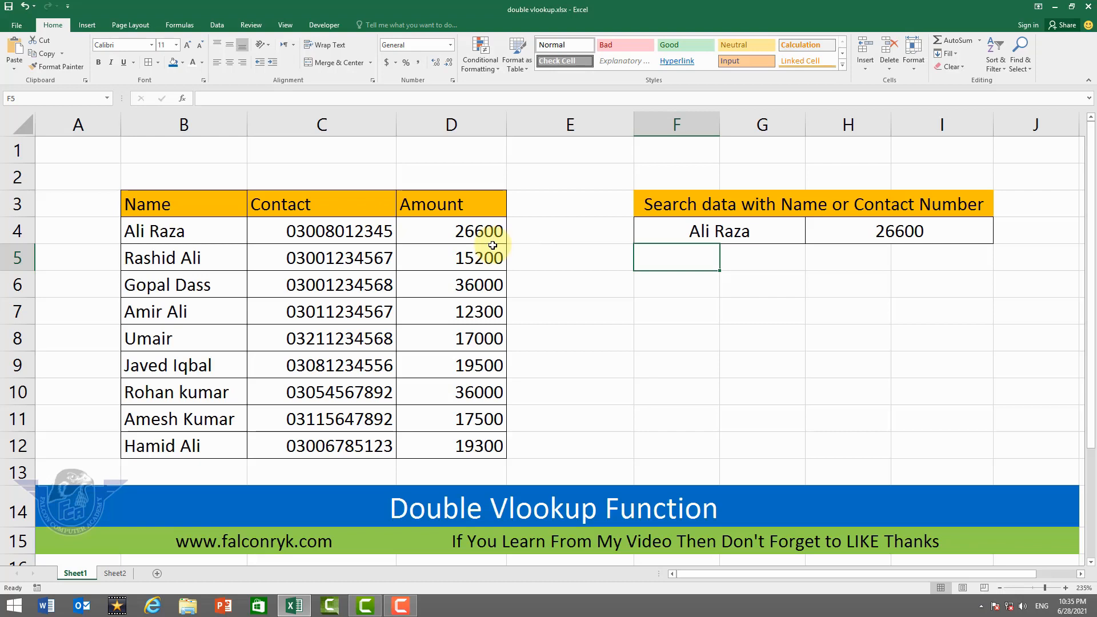
click(692, 234)
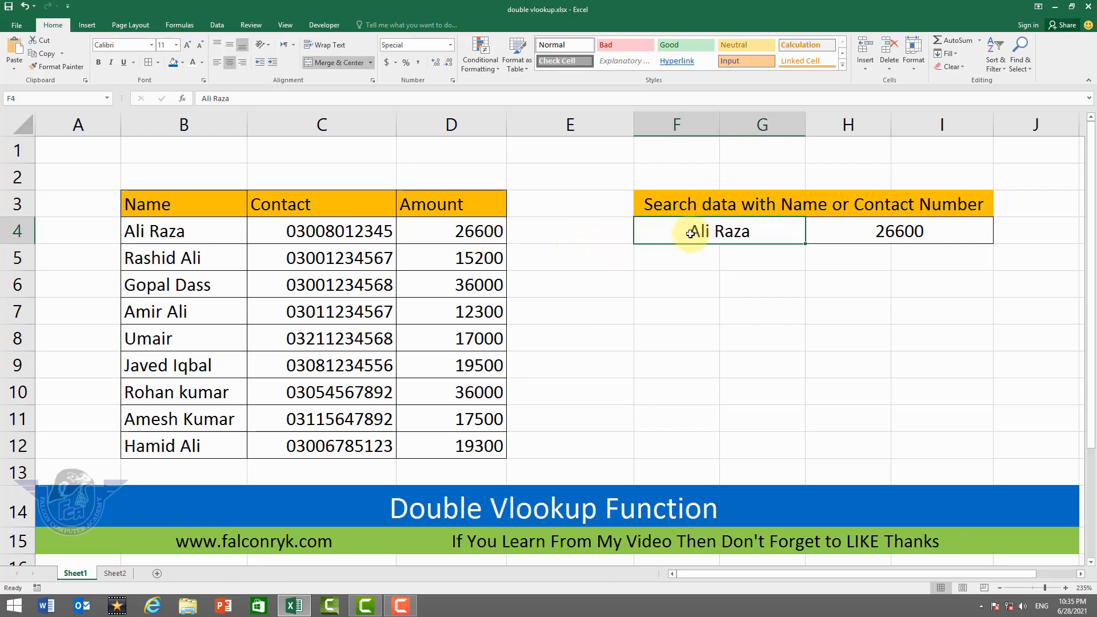
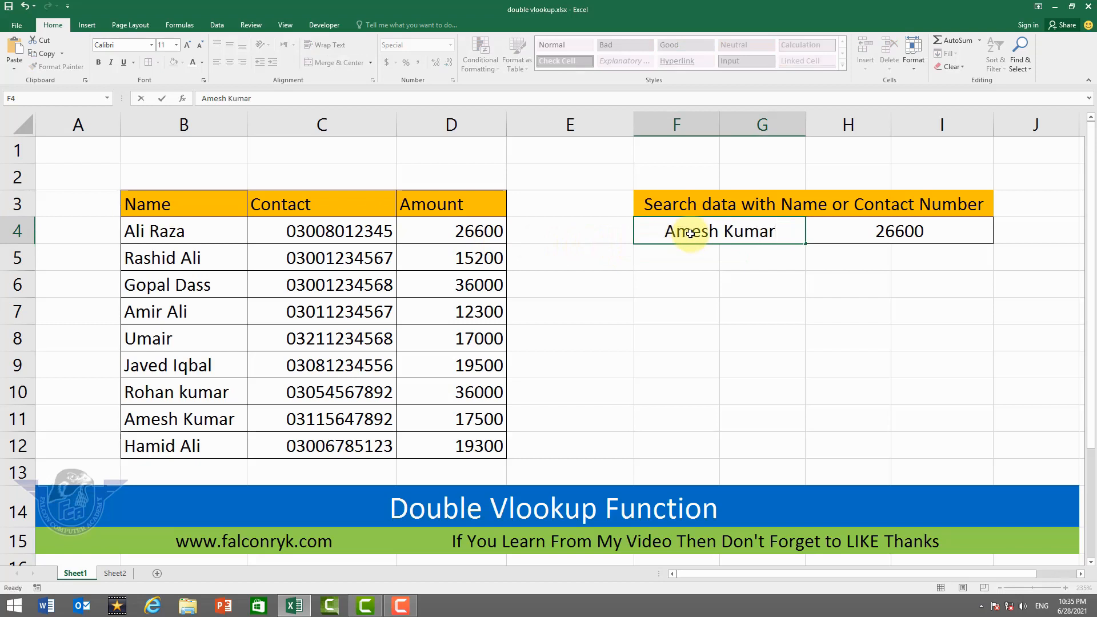
key(Return)
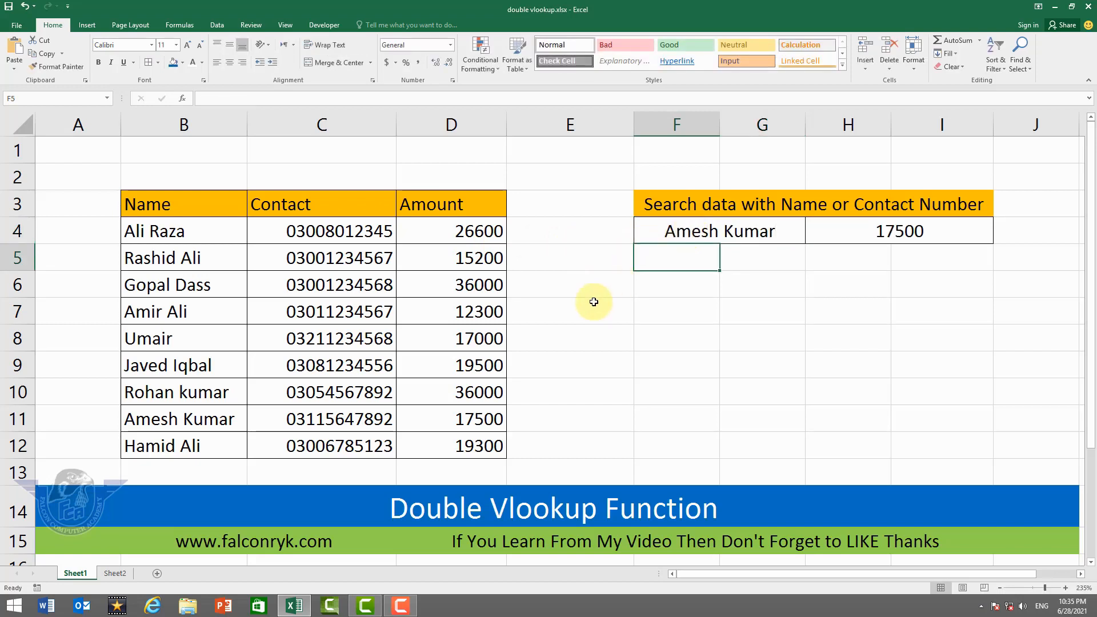
Look up an amount by contact number, entering the contact number from row 12 in search cell F4.
click(709, 234)
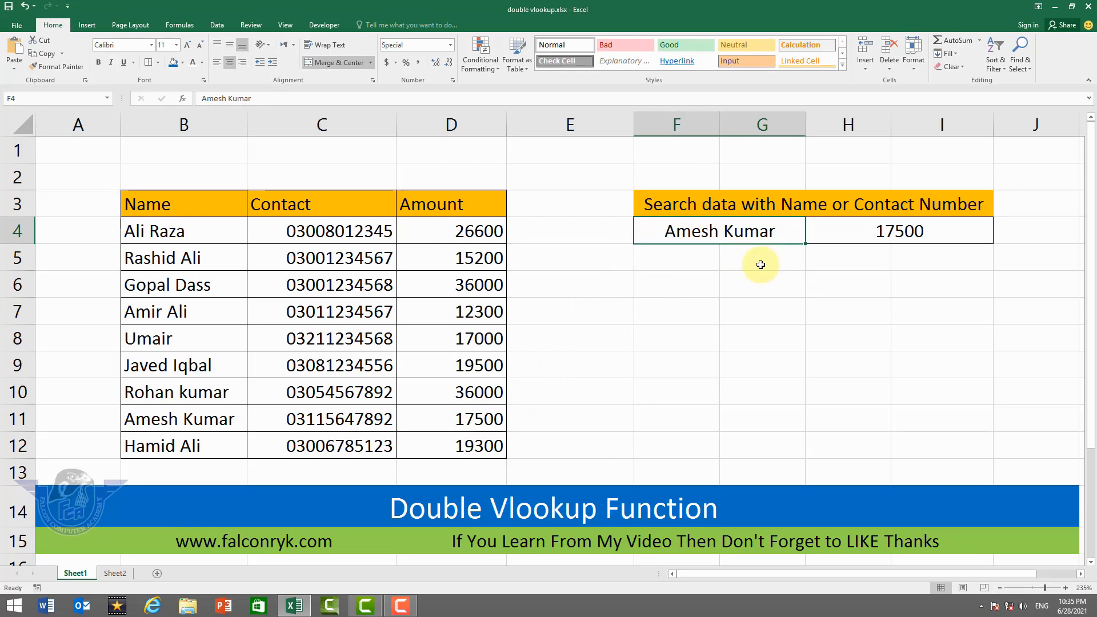
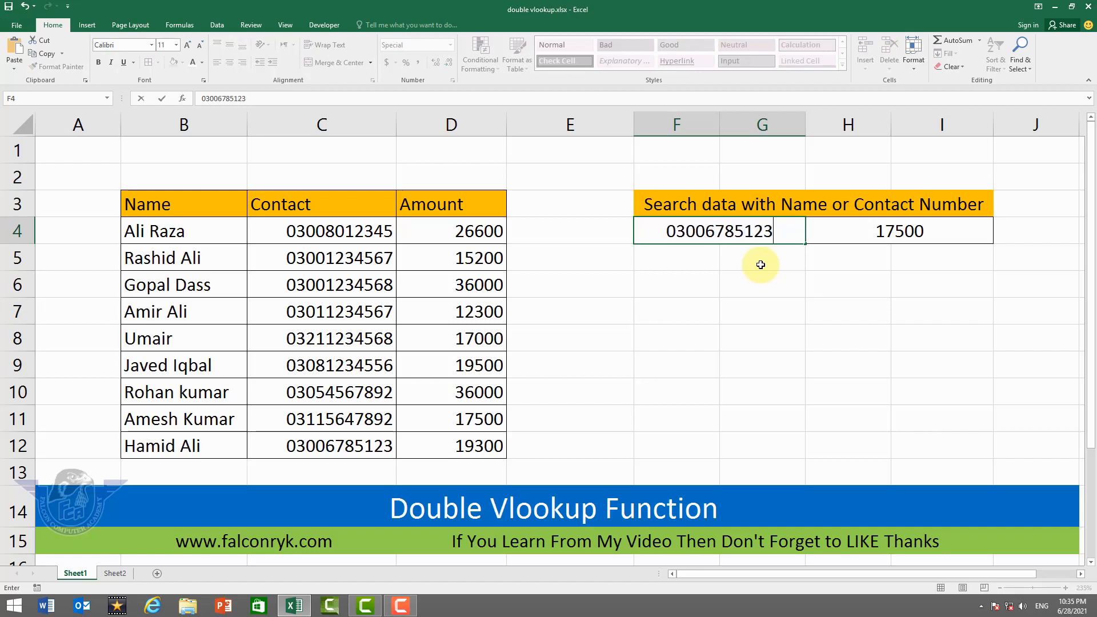
key(Return)
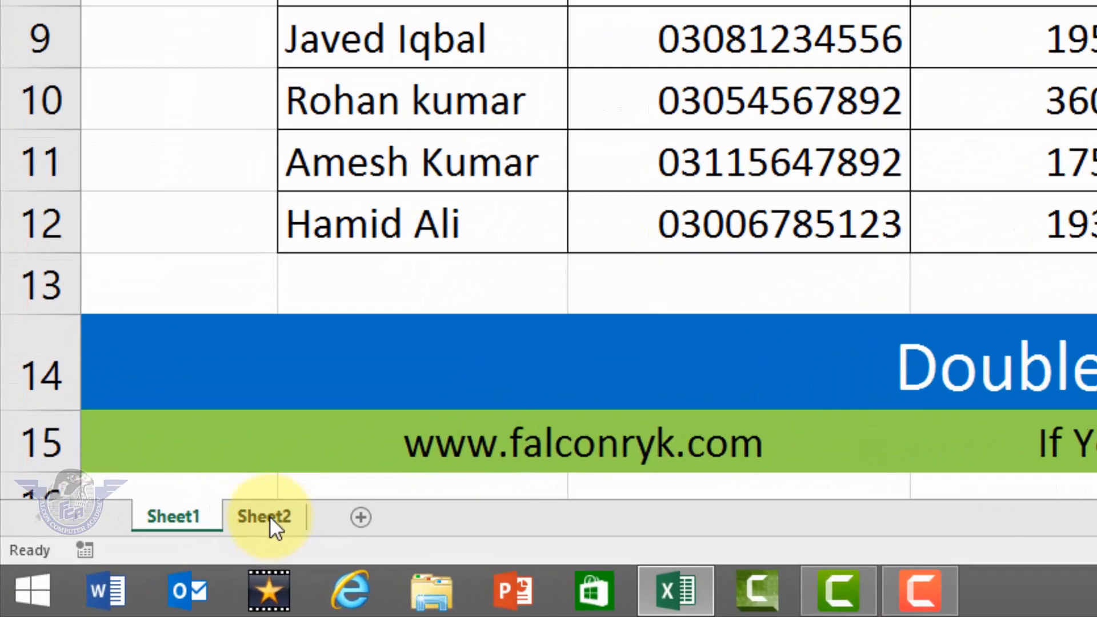
Compare the search cells and the Contact column on Sheet2 with those on Sheet1, and return to Sheet2.
click(270, 517)
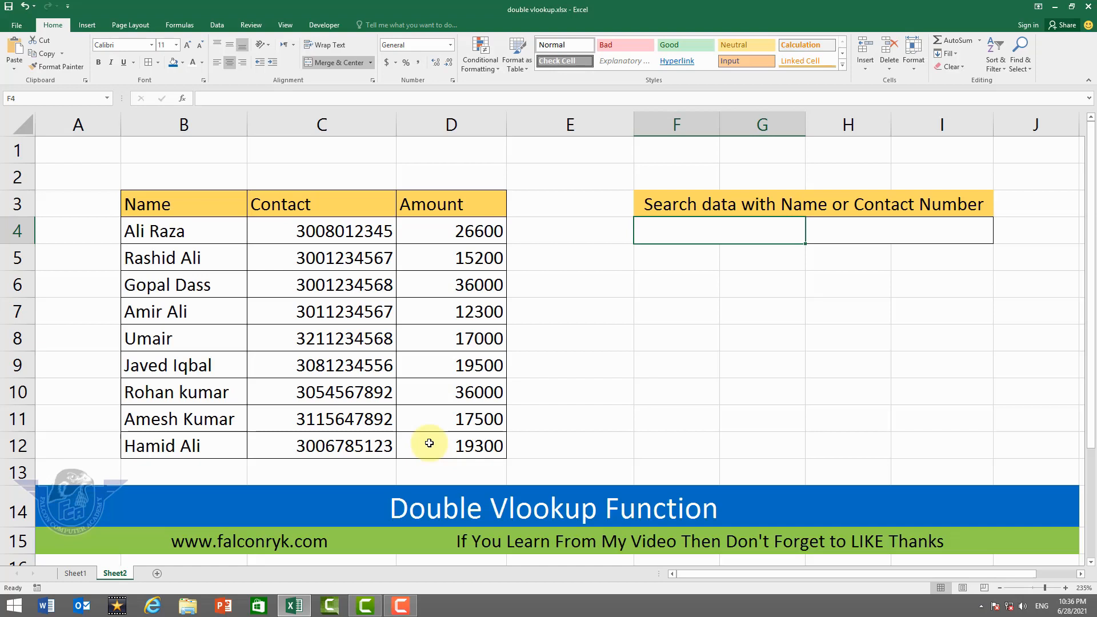
click(790, 272)
click(850, 229)
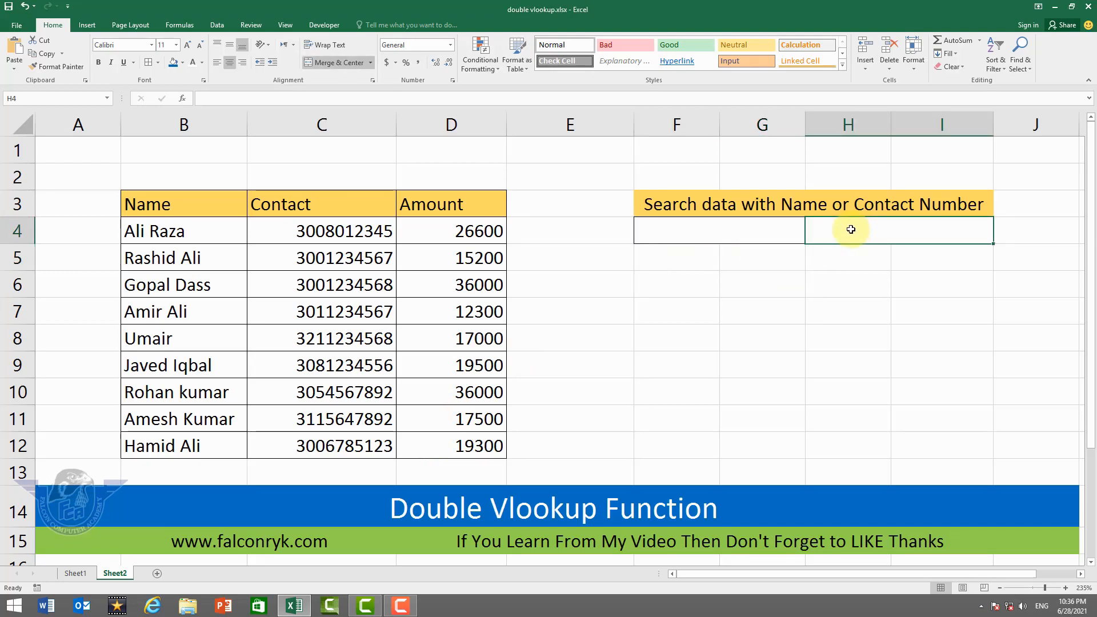
click(730, 232)
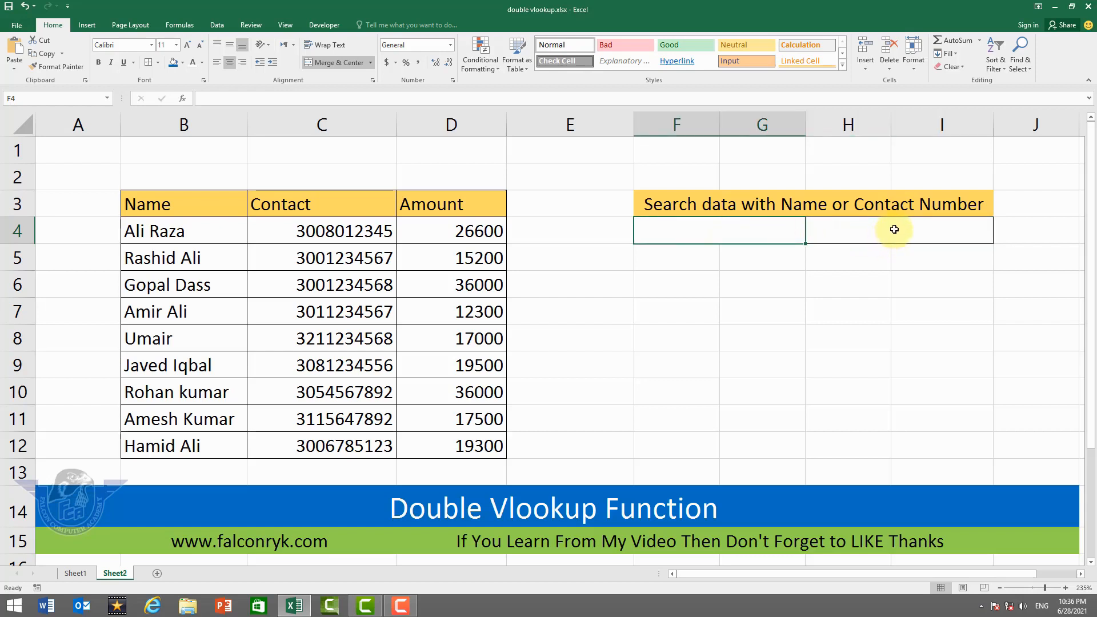
click(893, 229)
click(735, 228)
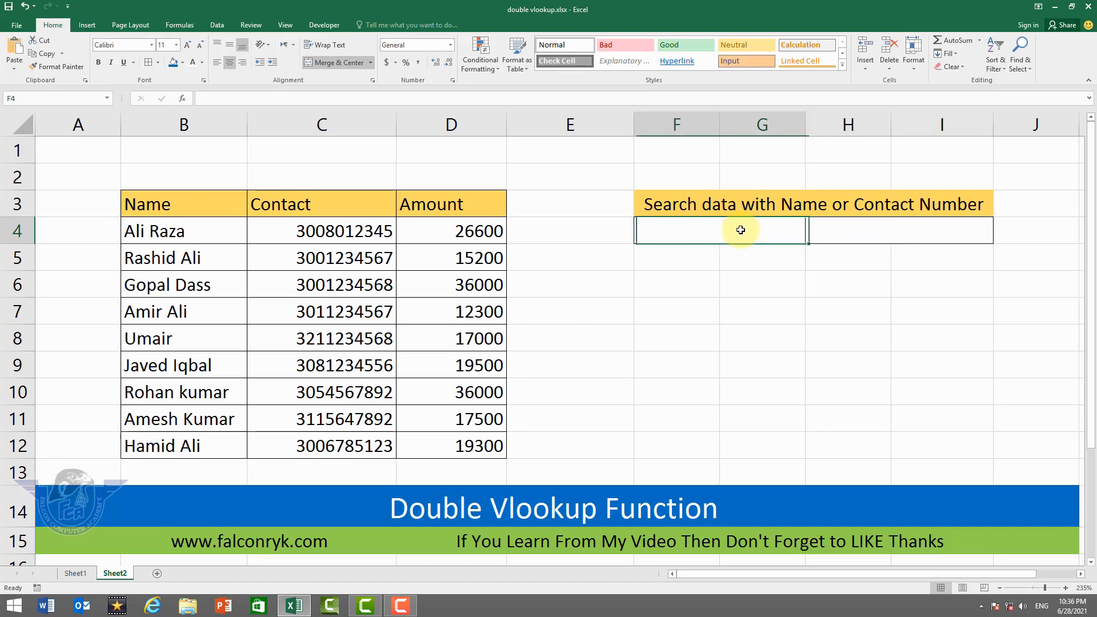
click(860, 232)
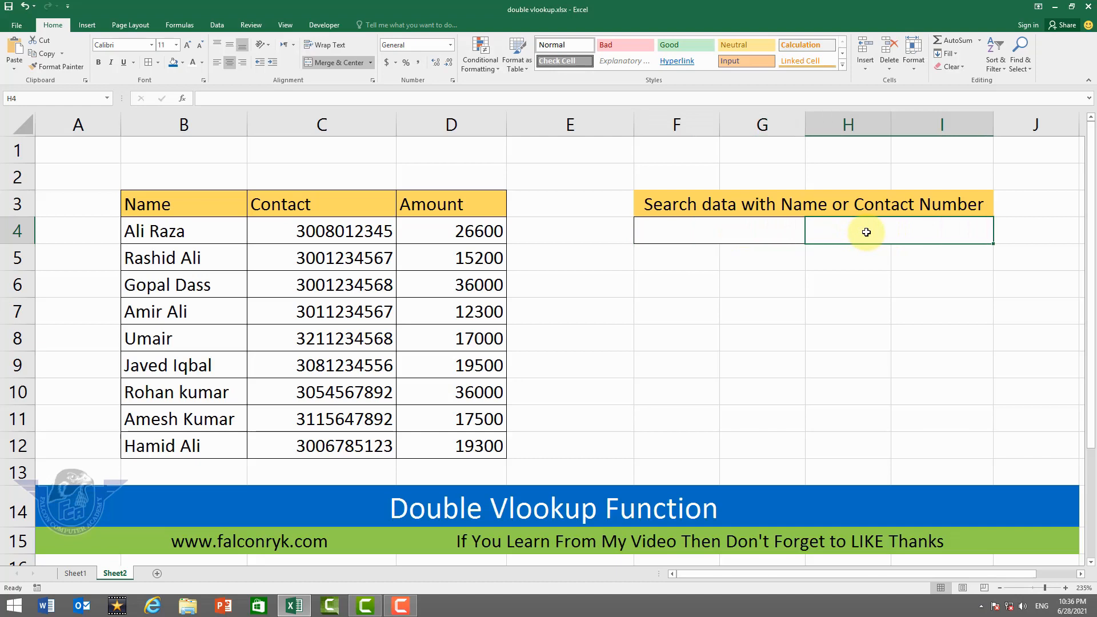
click(89, 573)
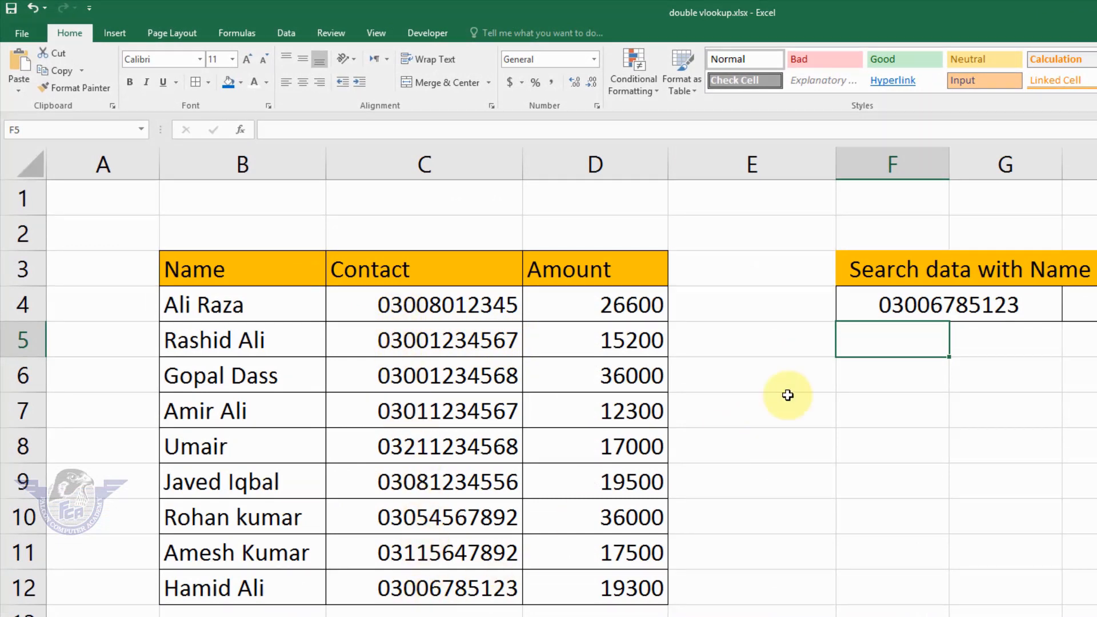
click(895, 304)
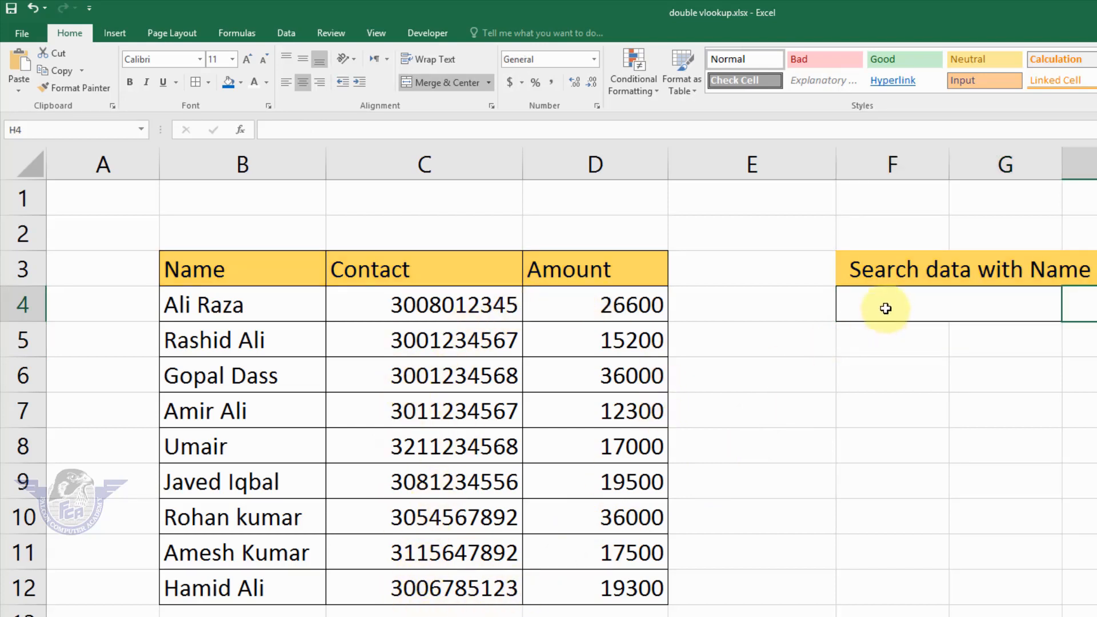
Try entering 0300 as a plain number in search cell F4 on Sheet2, and clear the cell.
click(886, 306)
text(0300)
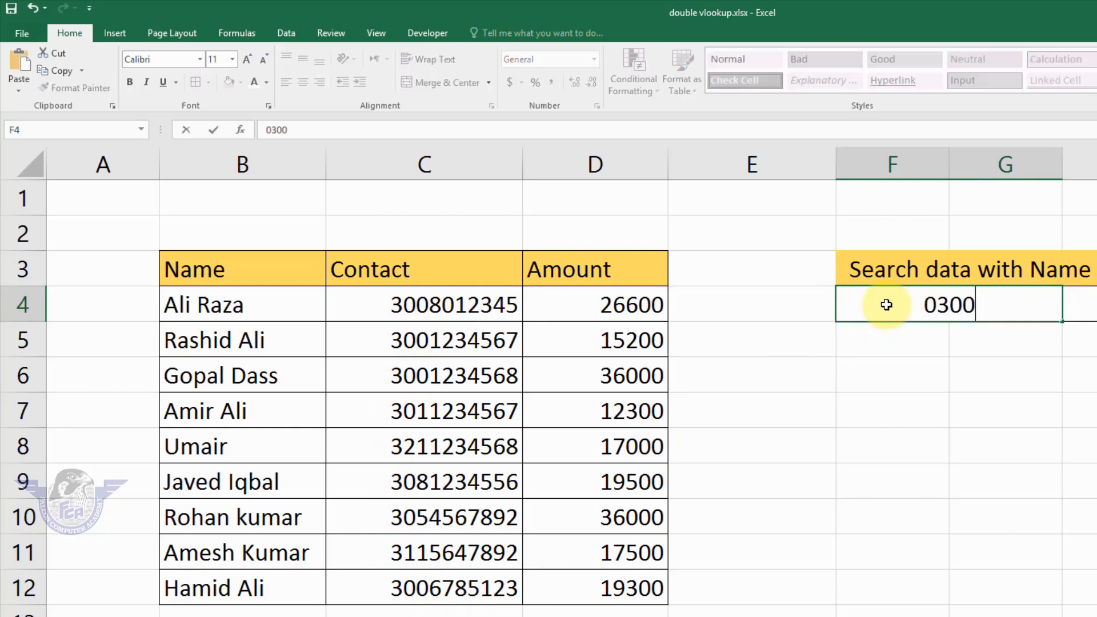
key(Return)
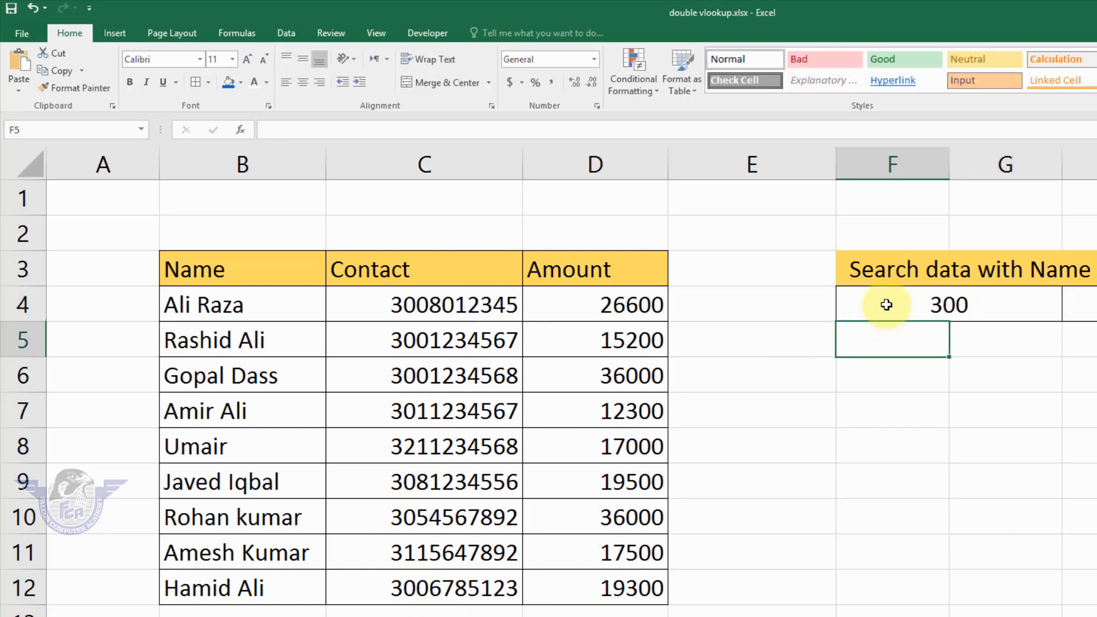
click(886, 304)
key(Delete)
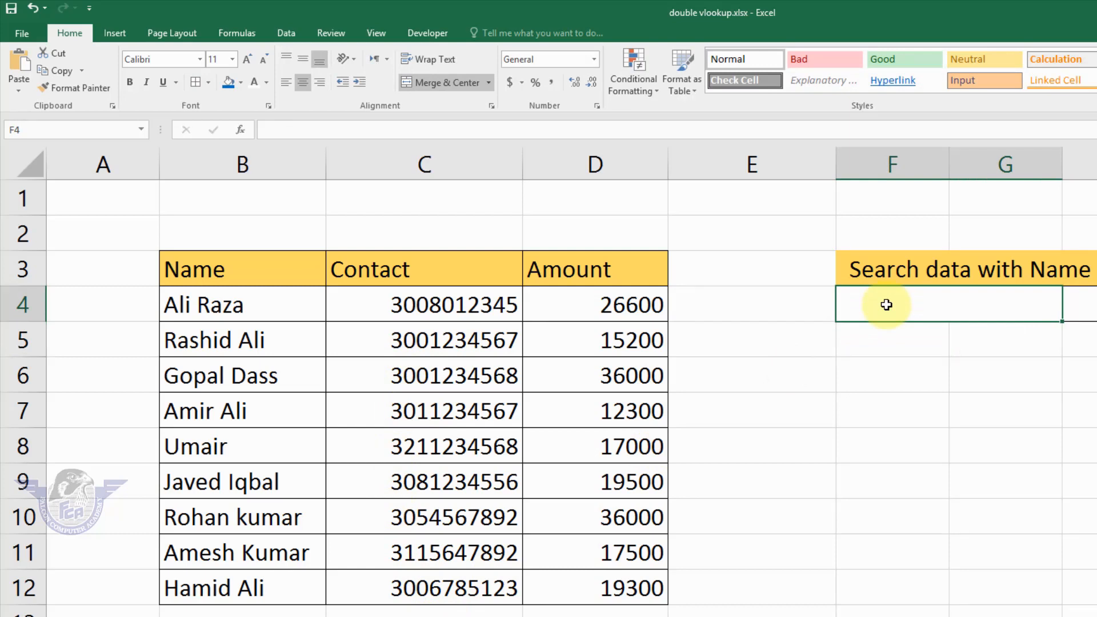
Try entering the row 5 contact number as text with a leading apostrophe and zero in F6, and clear the cell.
key(Return)
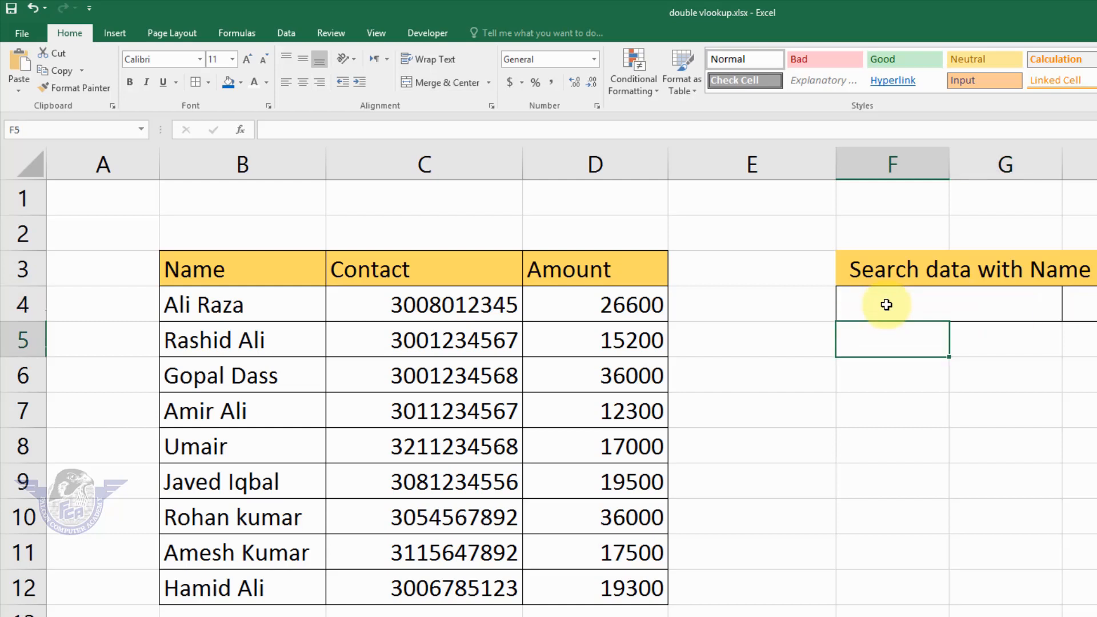
key(Return)
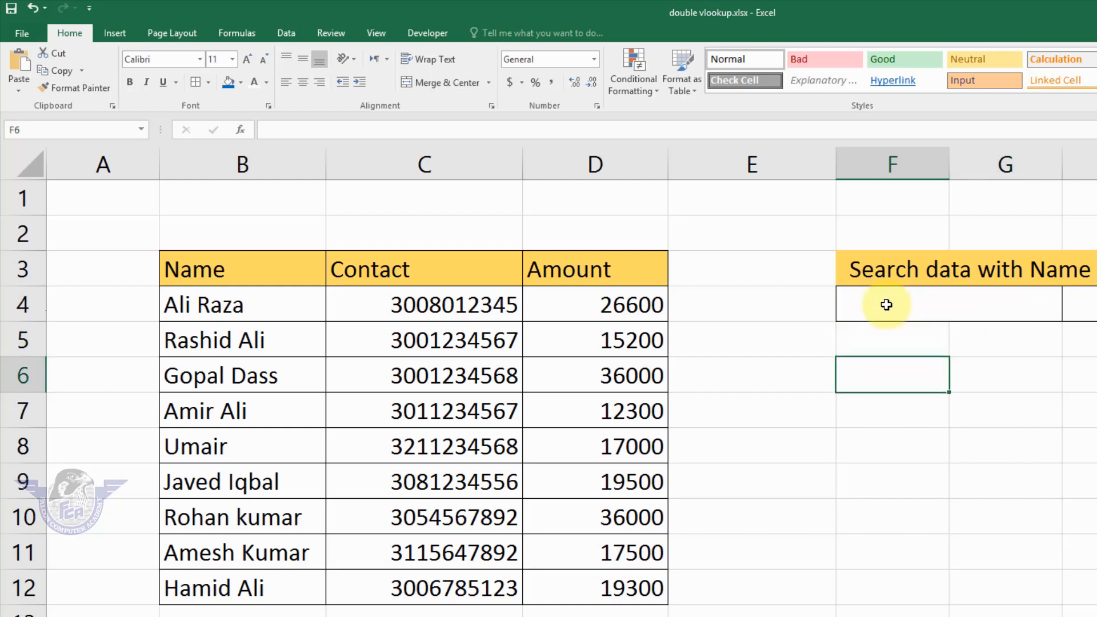
text('0)
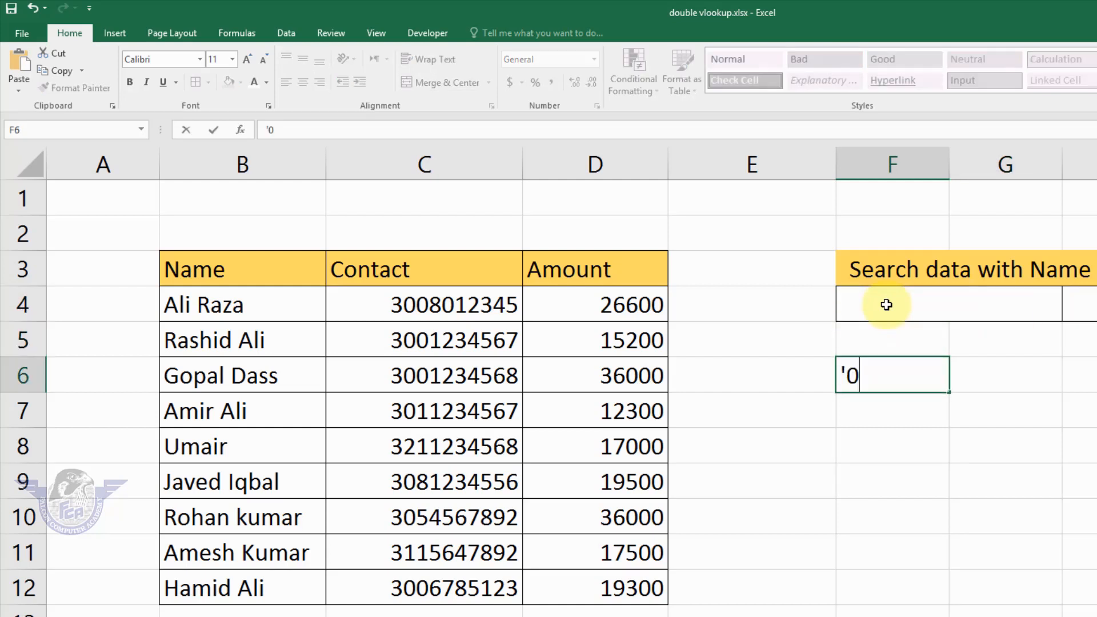
text(3001234567)
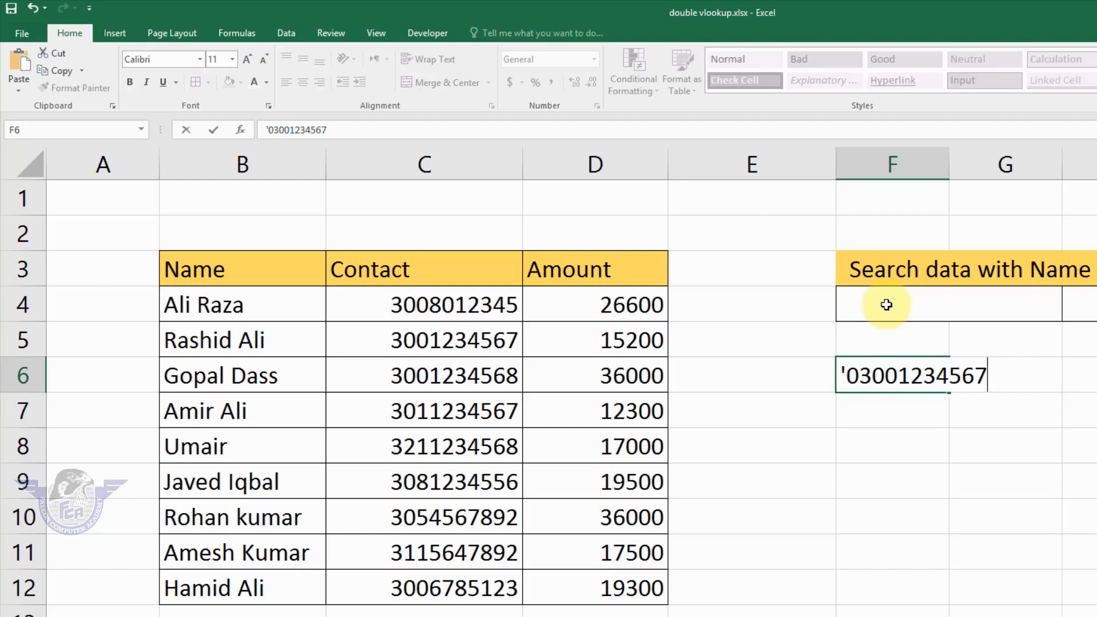
key(Return)
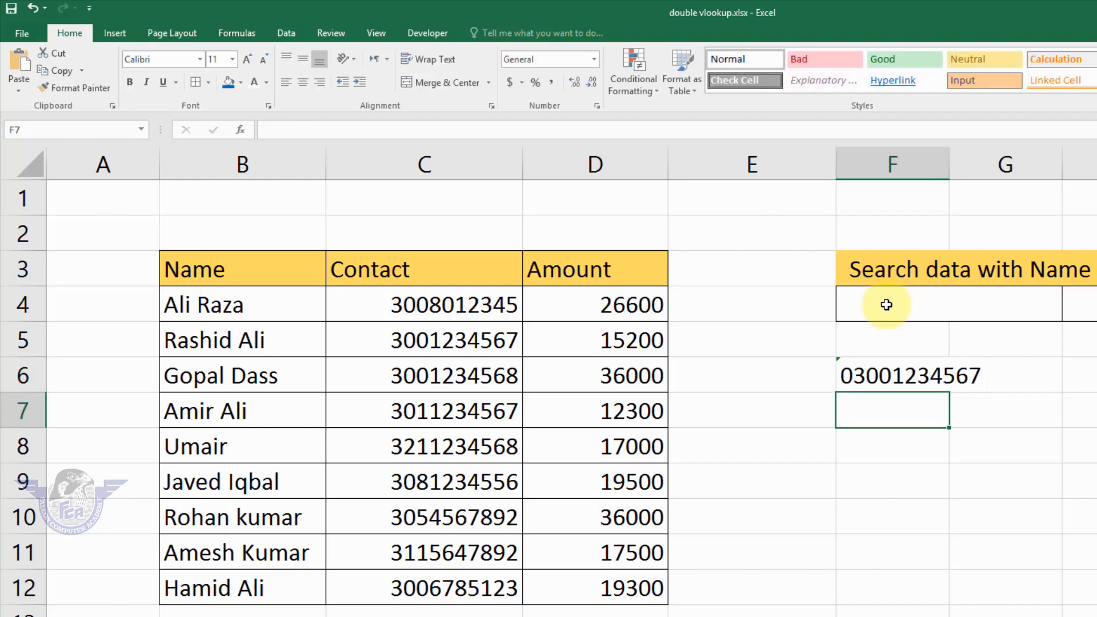
key(Up)
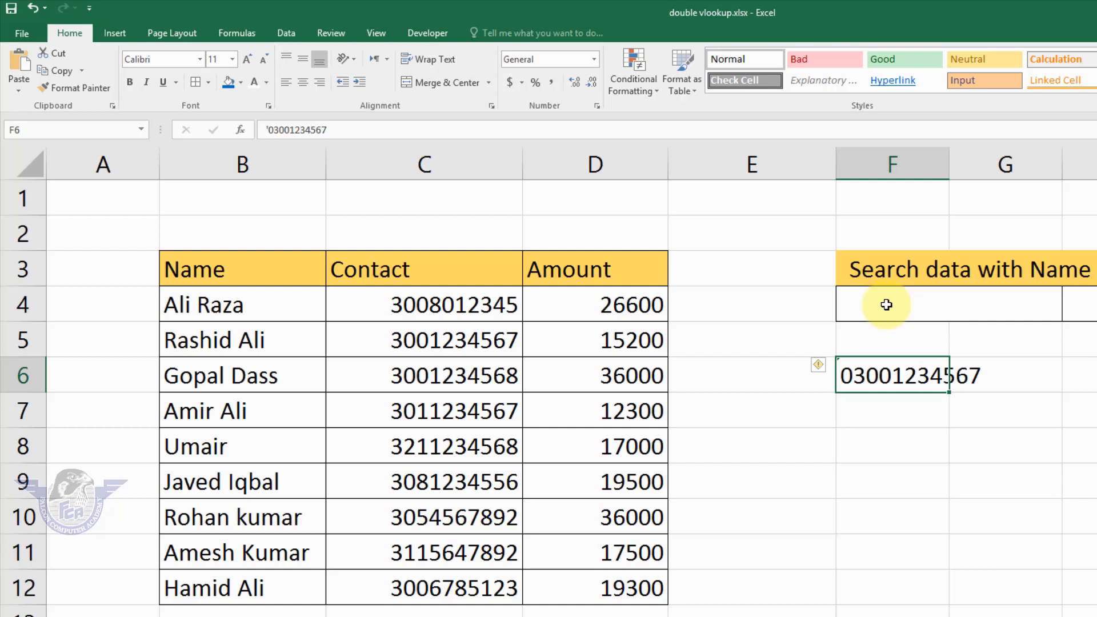
key(Delete)
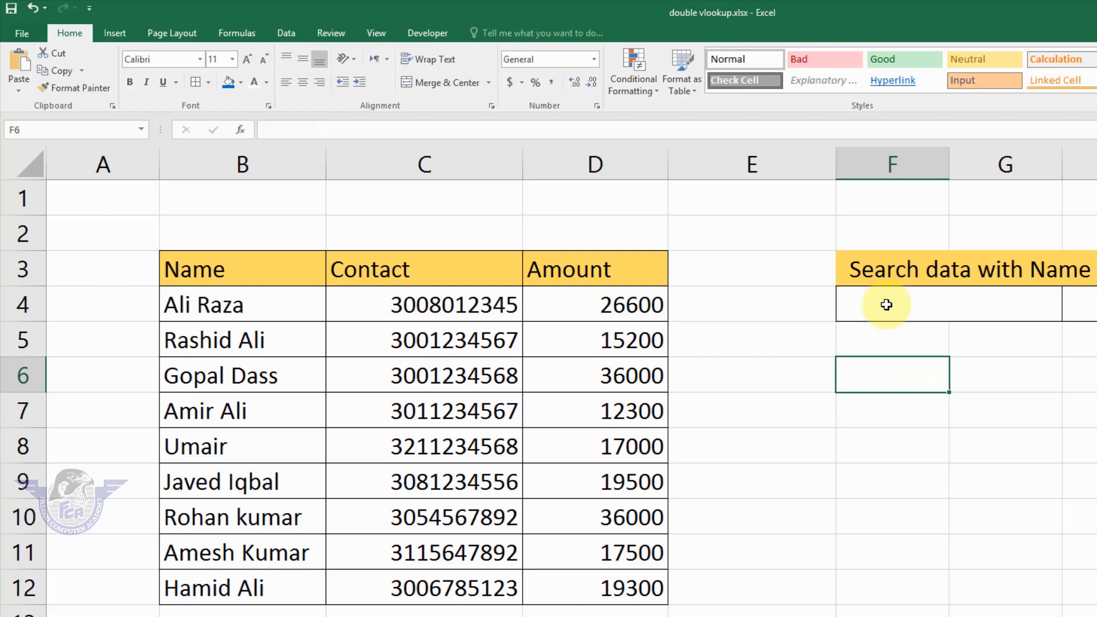
click(438, 314)
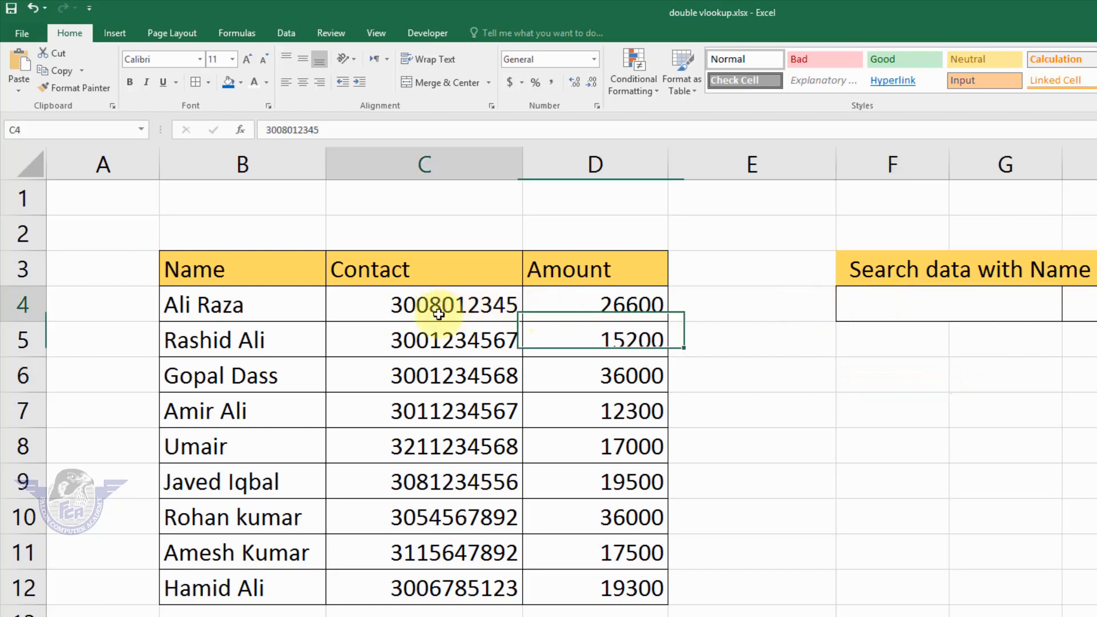
drag(438, 314, 443, 577)
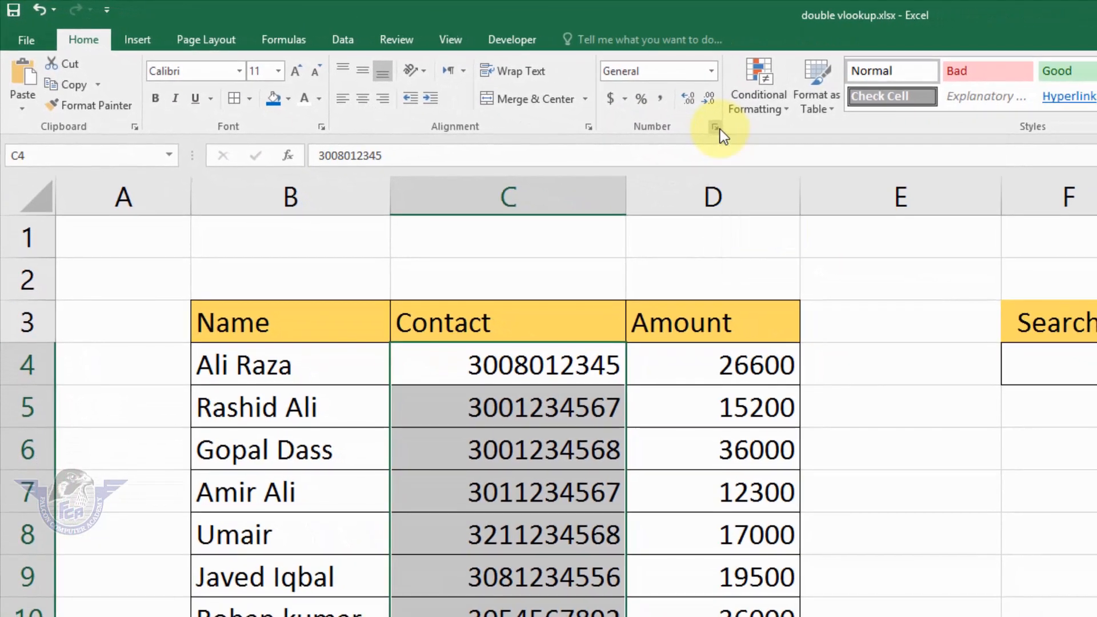
click(998, 179)
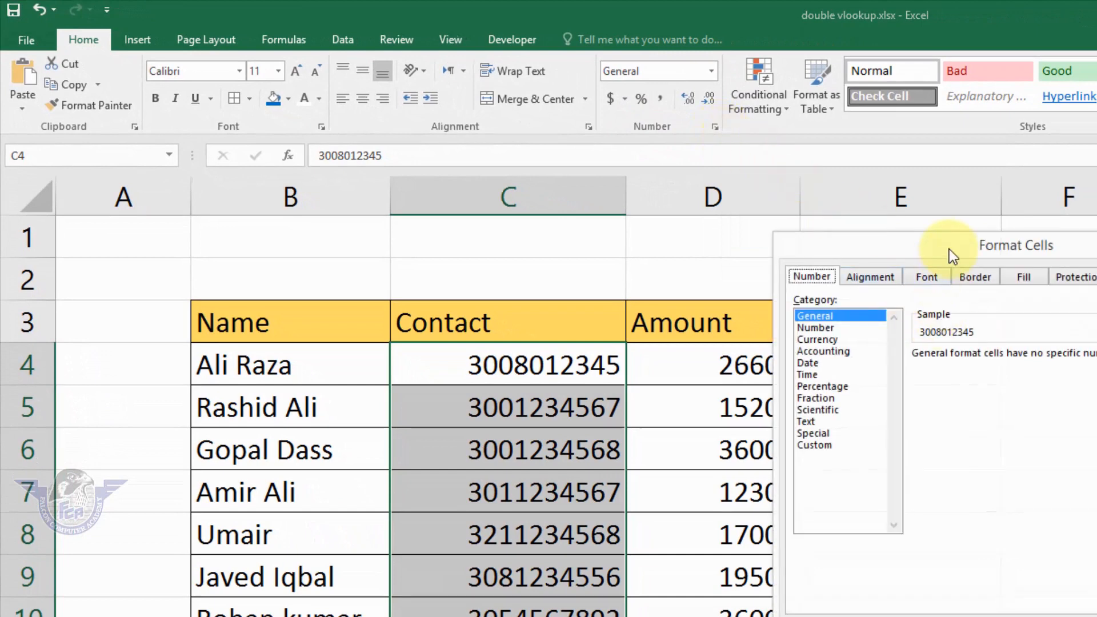
drag(954, 248, 1009, 249)
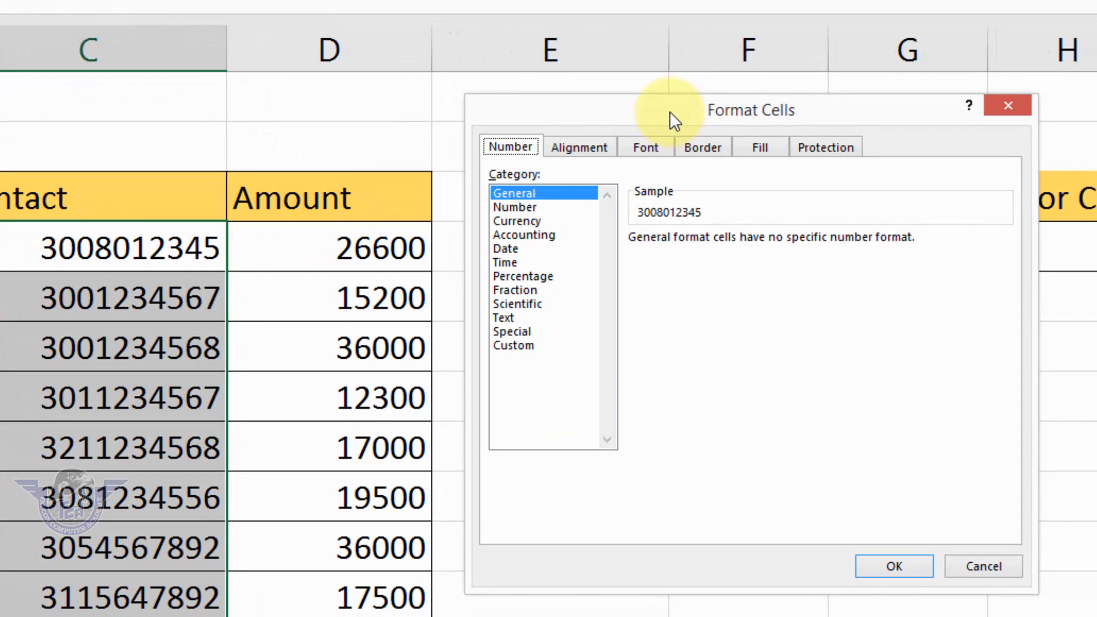
click(521, 344)
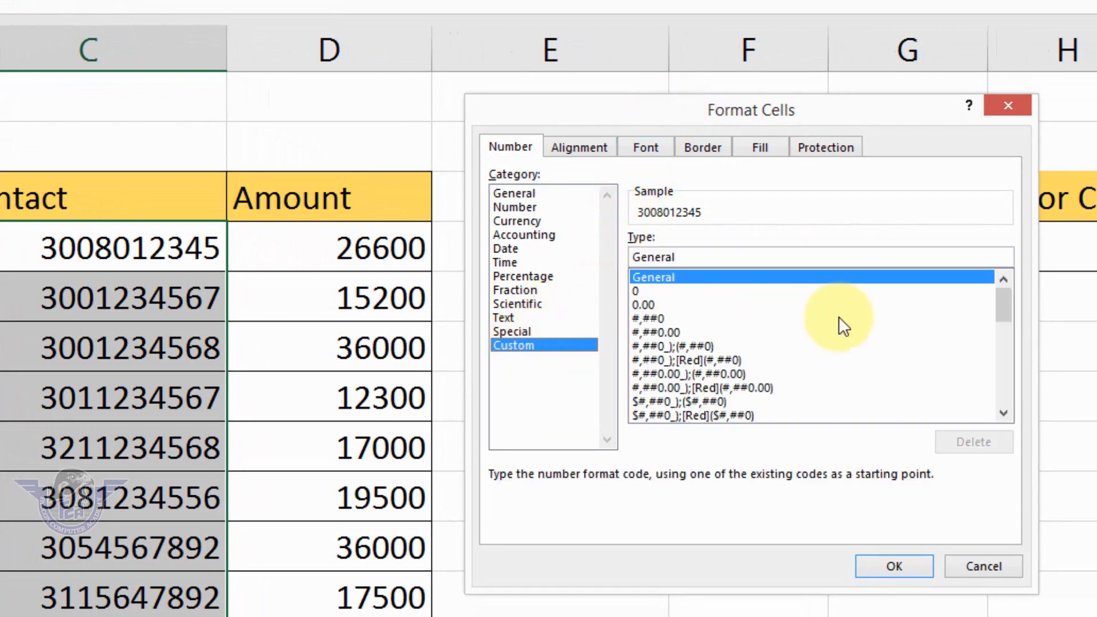
click(635, 293)
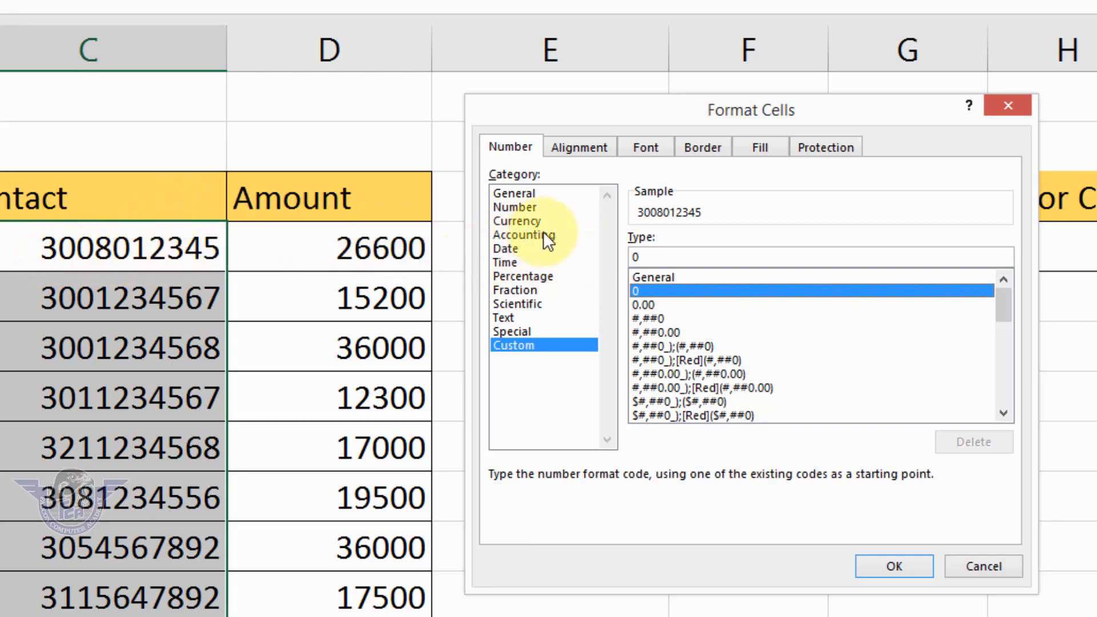
click(661, 256)
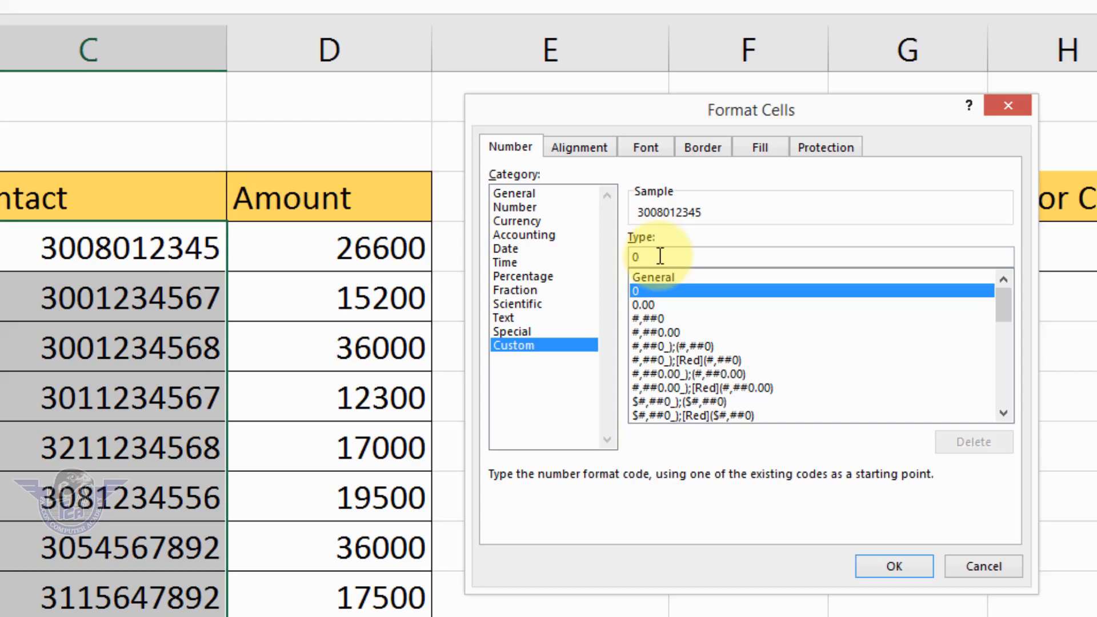
text(00000)
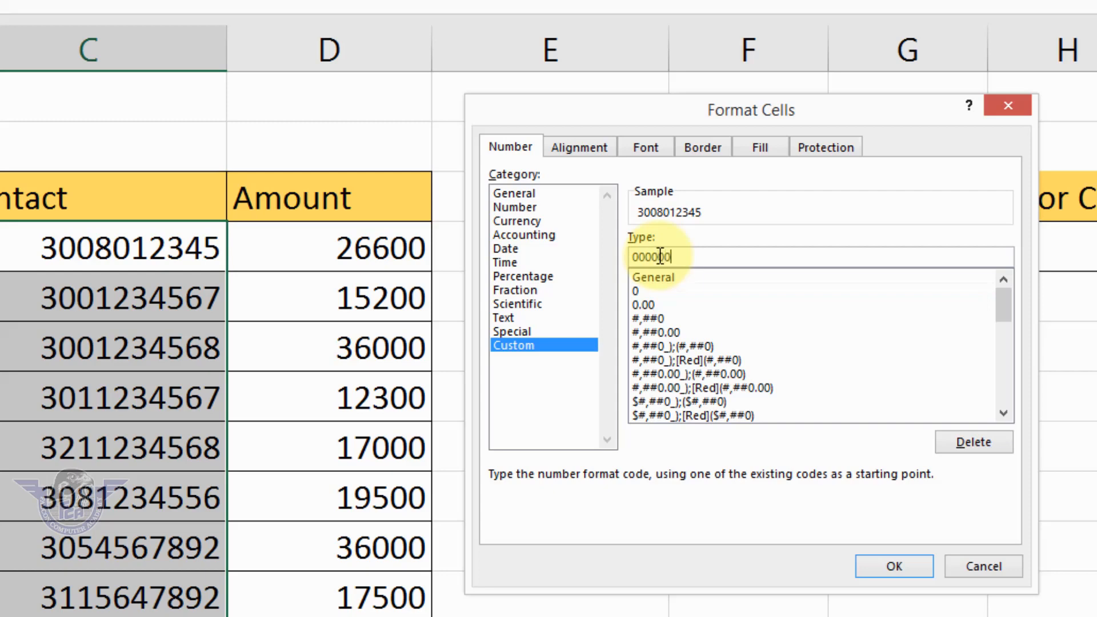
text(00000)
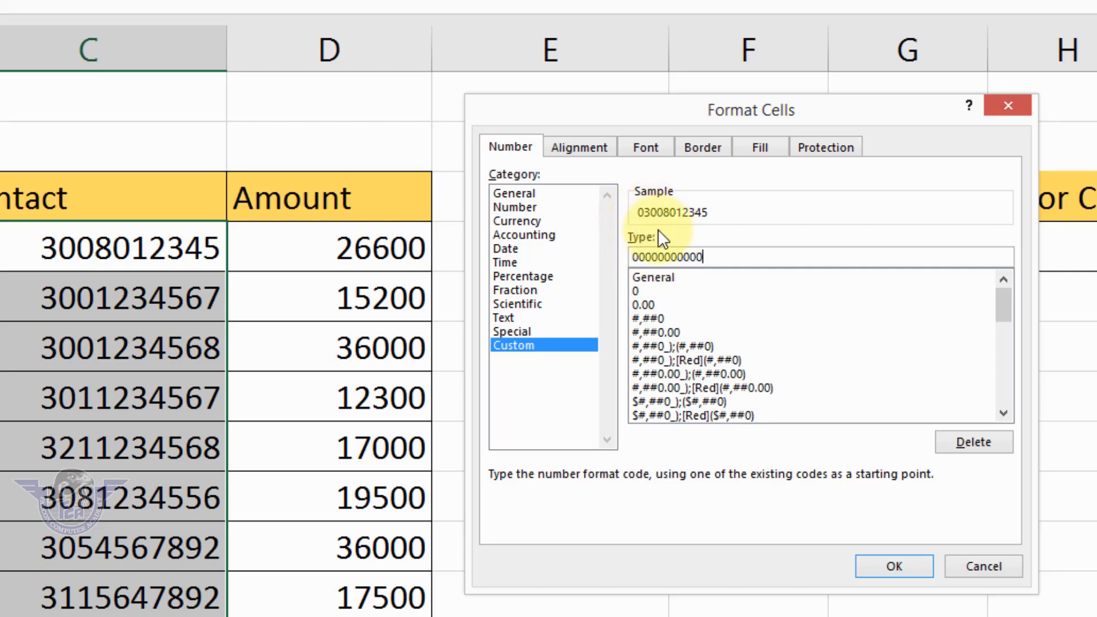
click(897, 568)
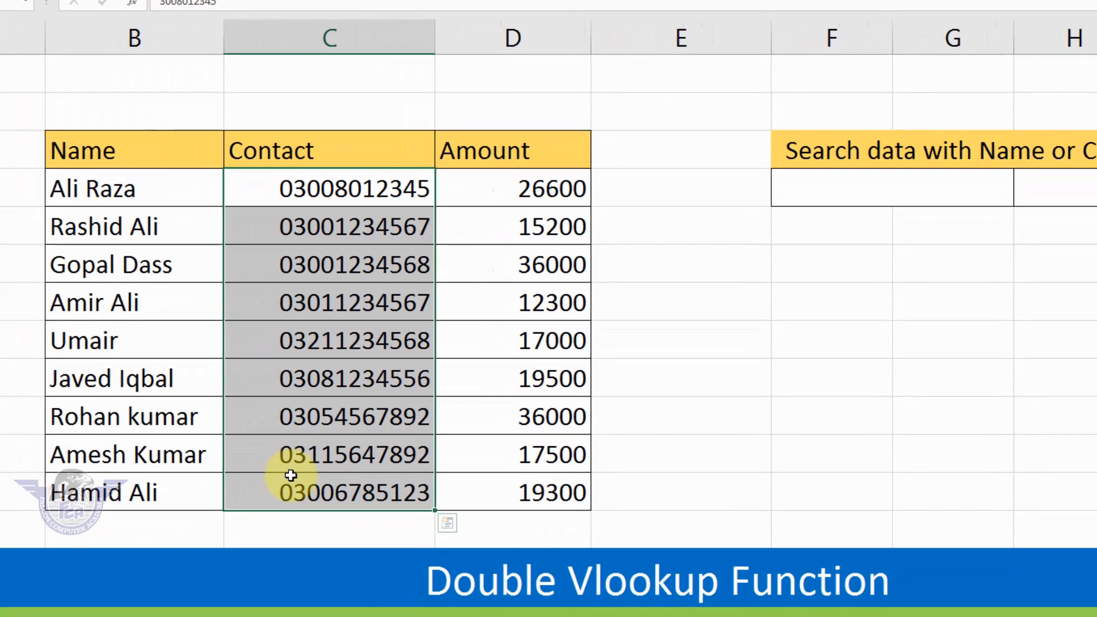
Enter the row 5 contact number, including its leading zero, in search cell F4.
click(822, 195)
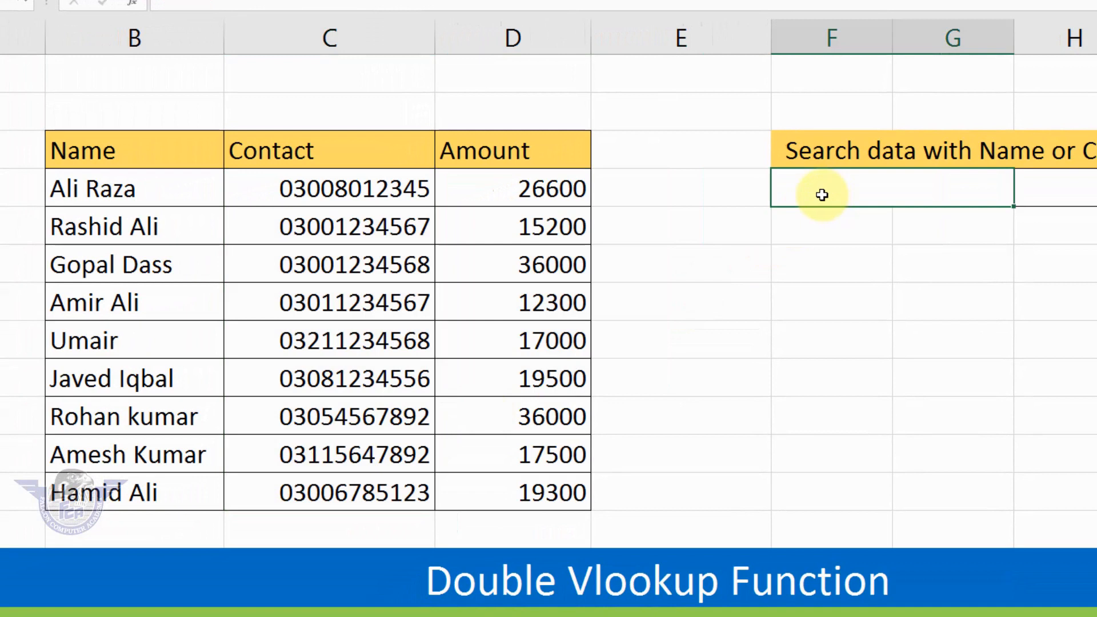
text(0300123)
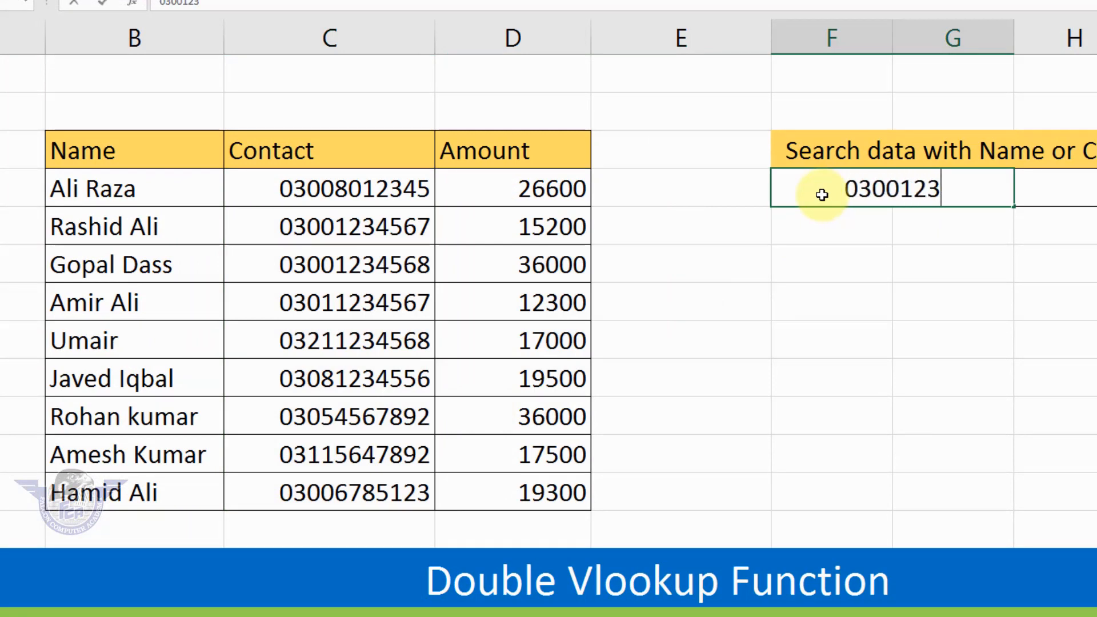
text(4567)
key(Return)
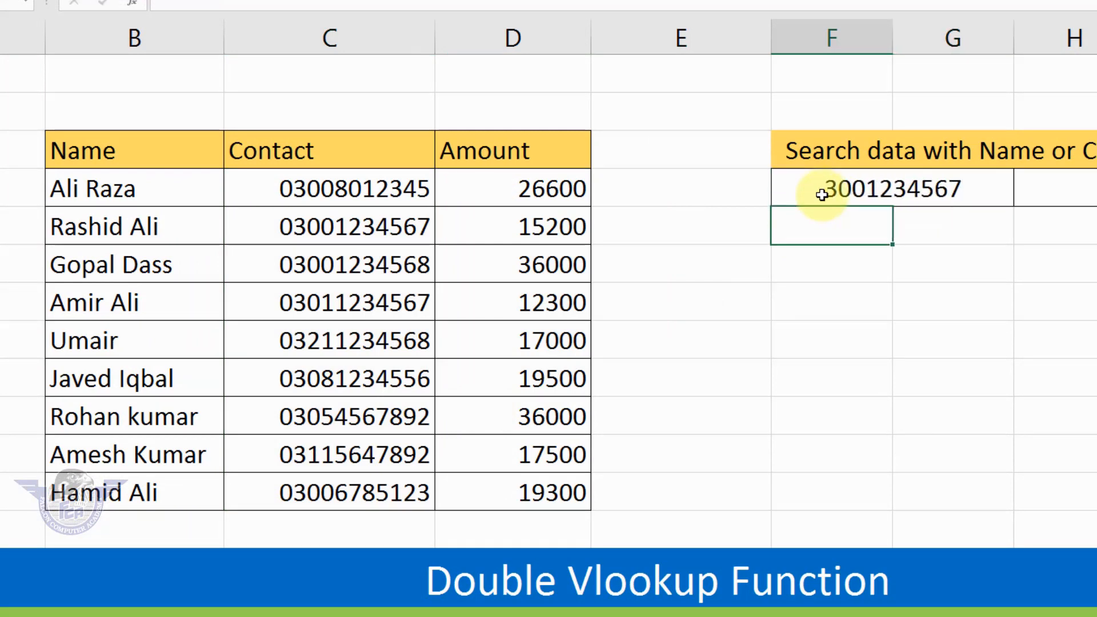
click(821, 195)
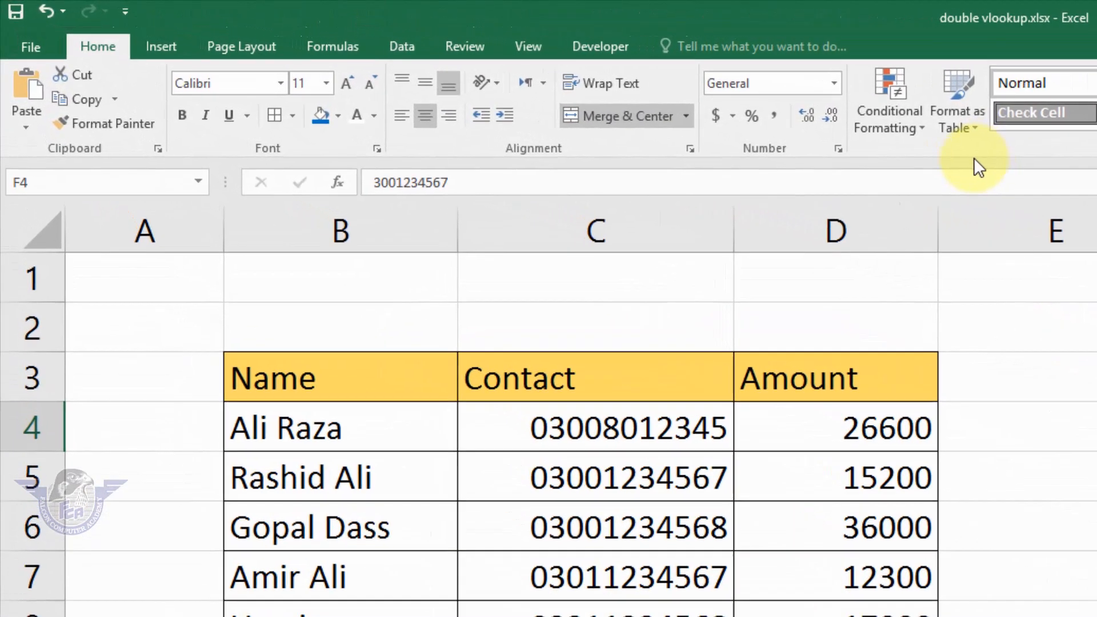
click(856, 152)
click(1041, 537)
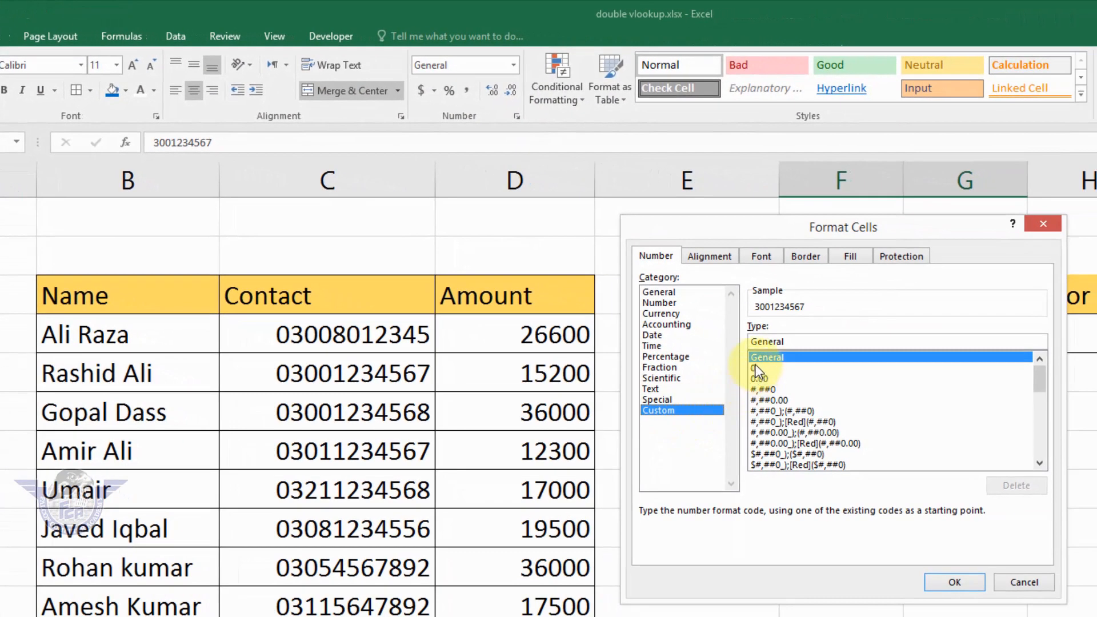
click(755, 368)
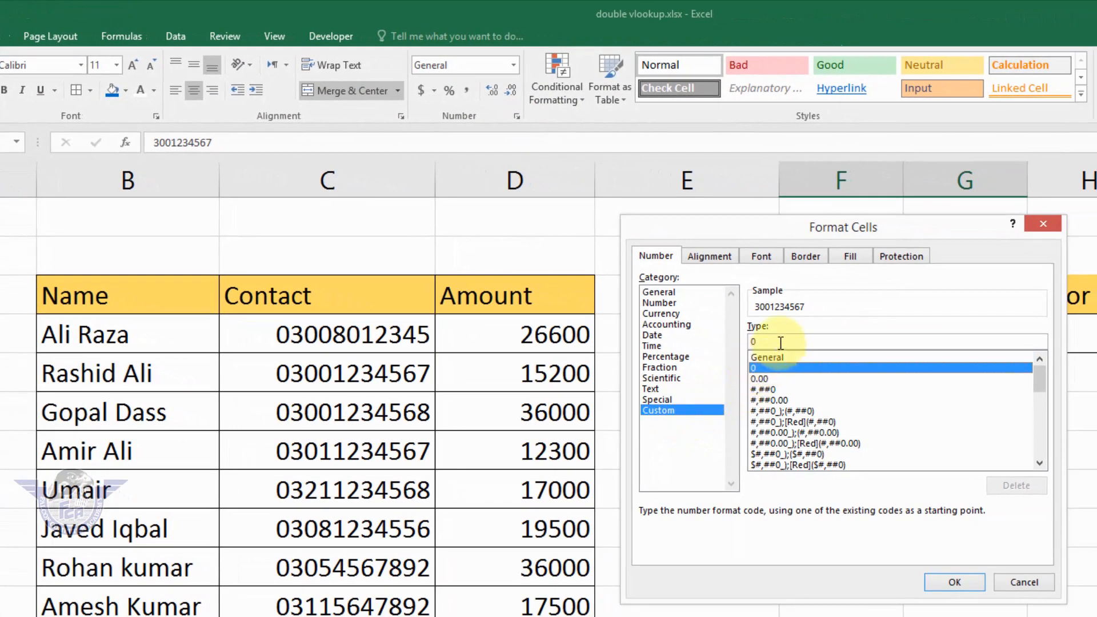
click(779, 341)
text(0000)
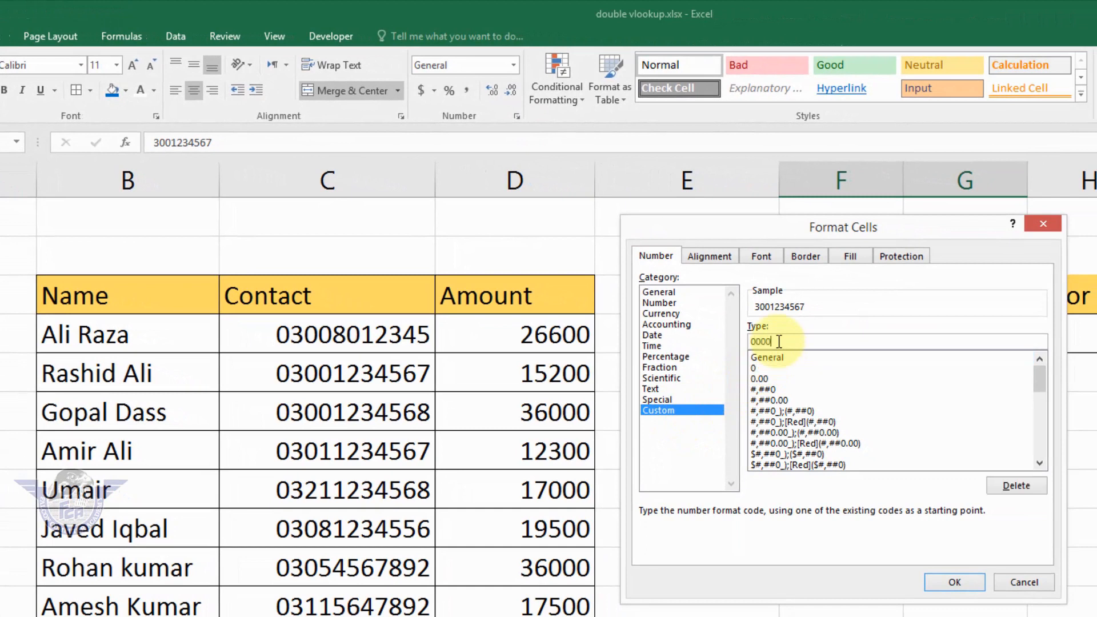
text(000000)
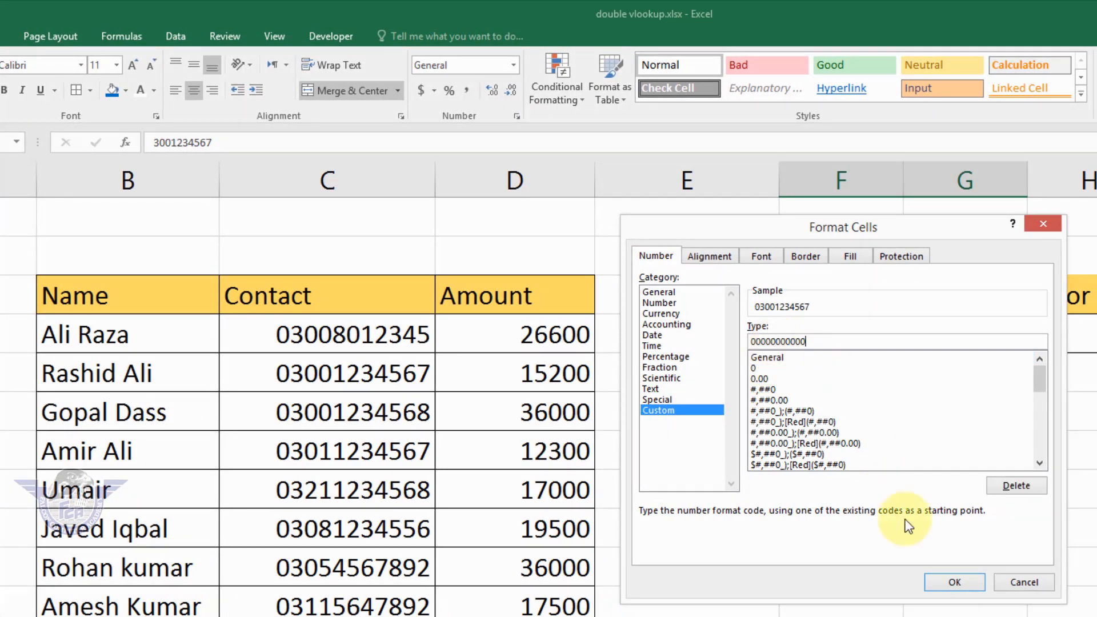
click(954, 581)
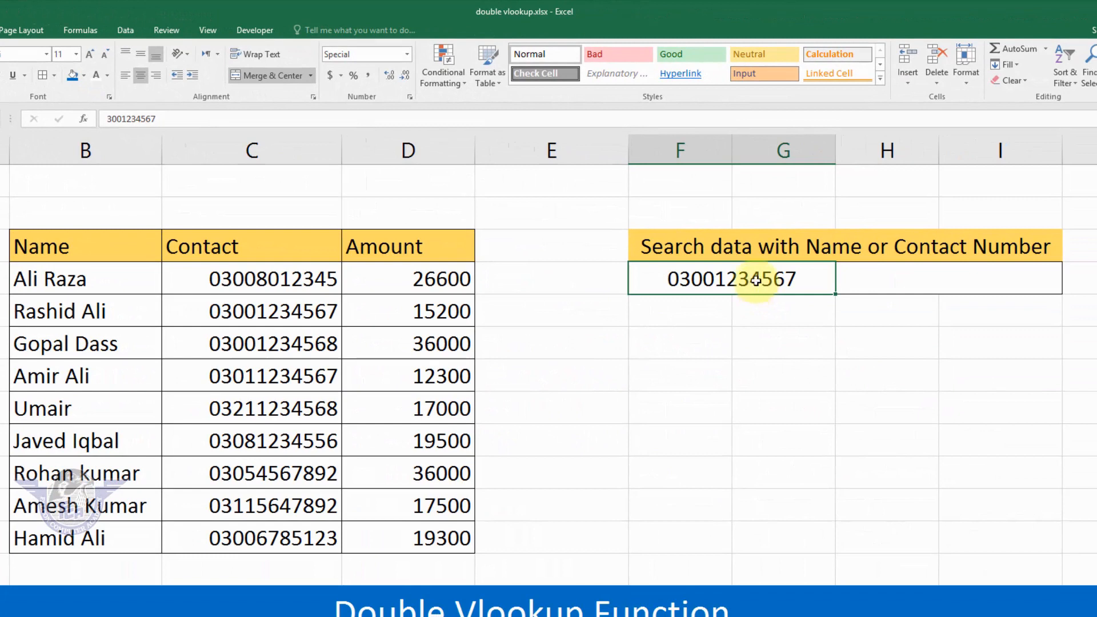
Start a formula in result cell H4 with an IF whose logical test is ISTEXT(F4).
click(905, 275)
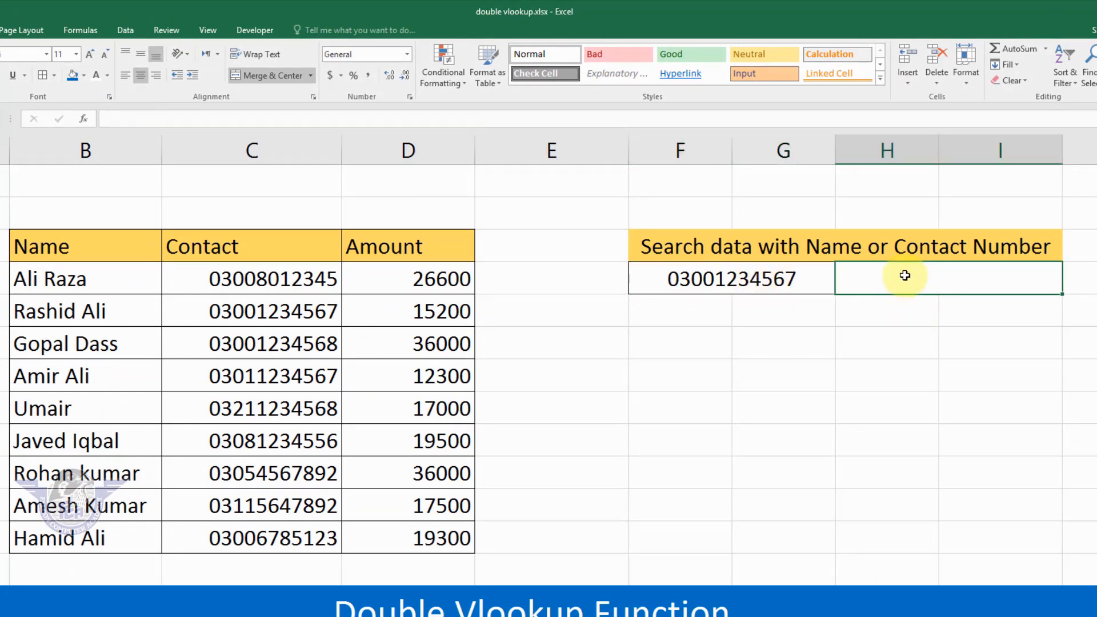
text(=)
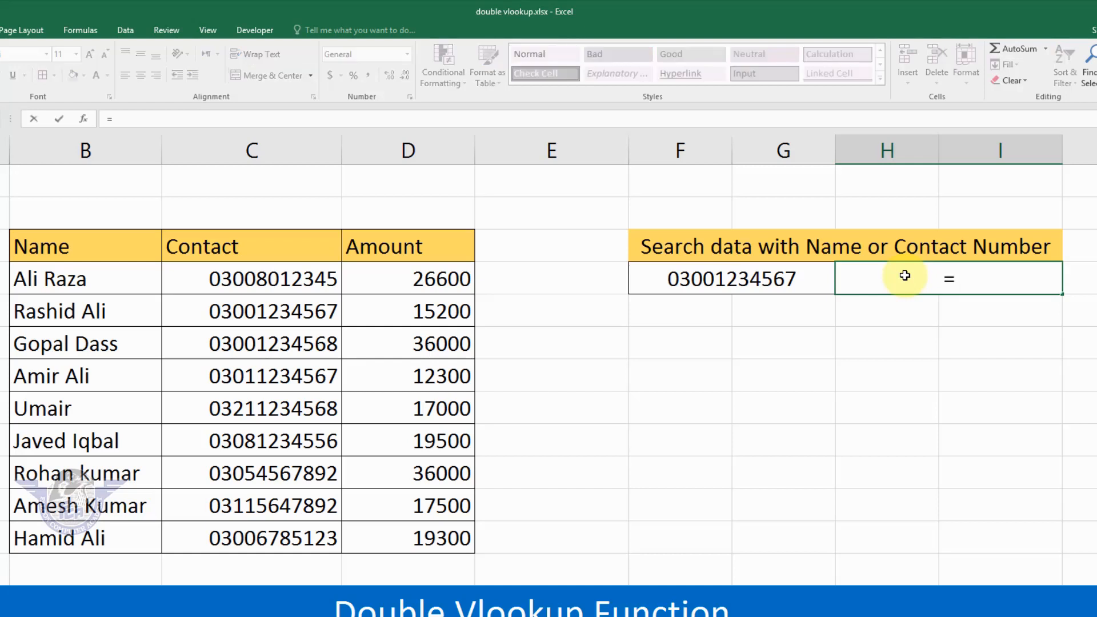
text(if)
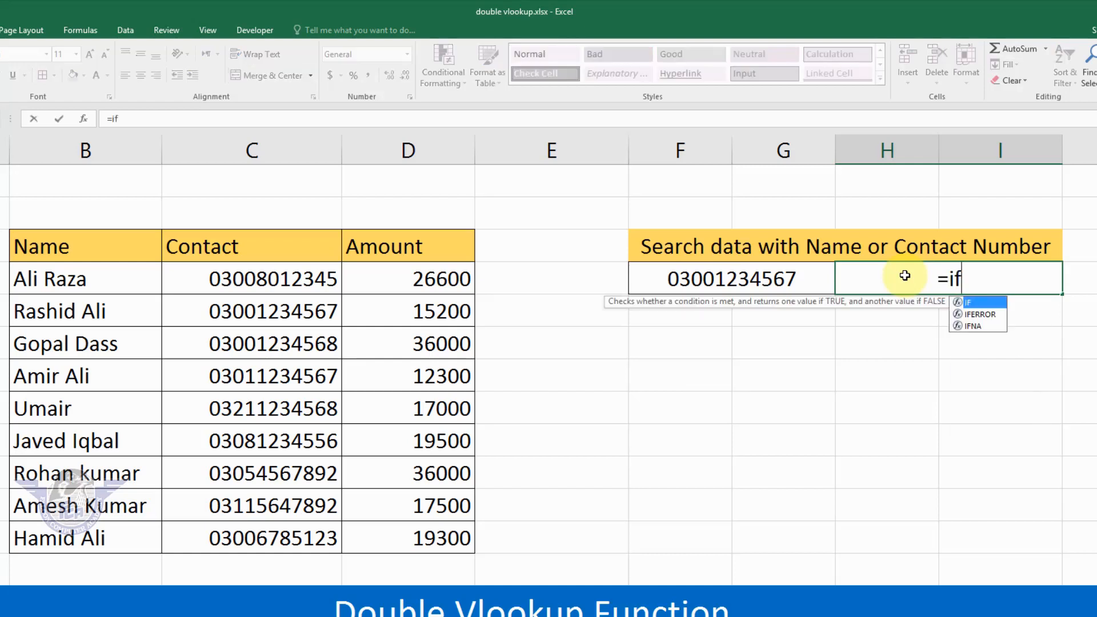
text(()
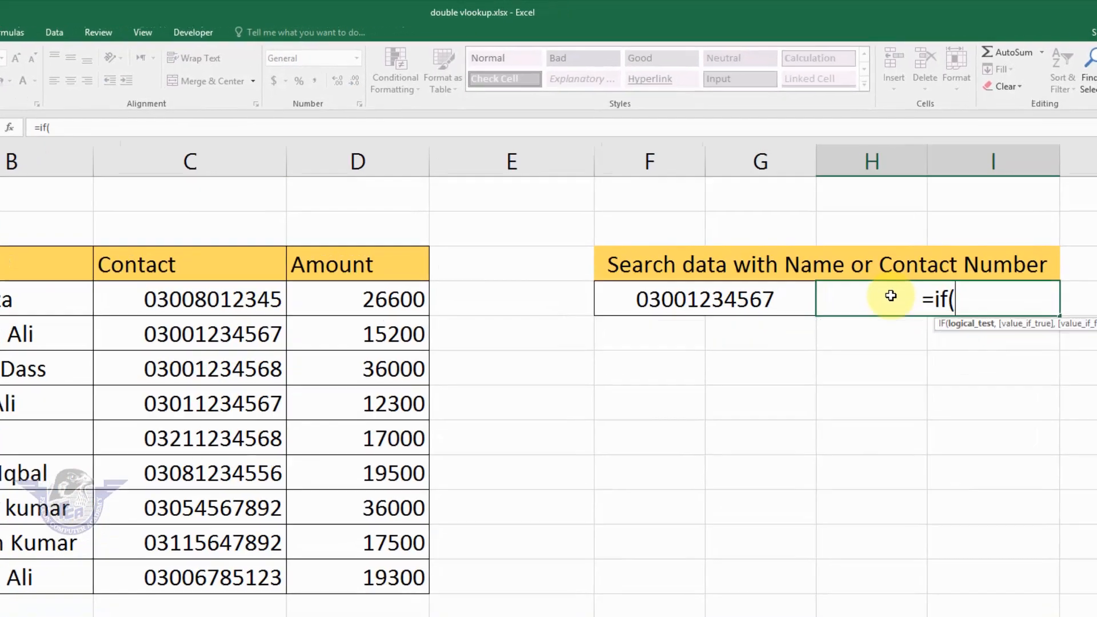
text(istext)
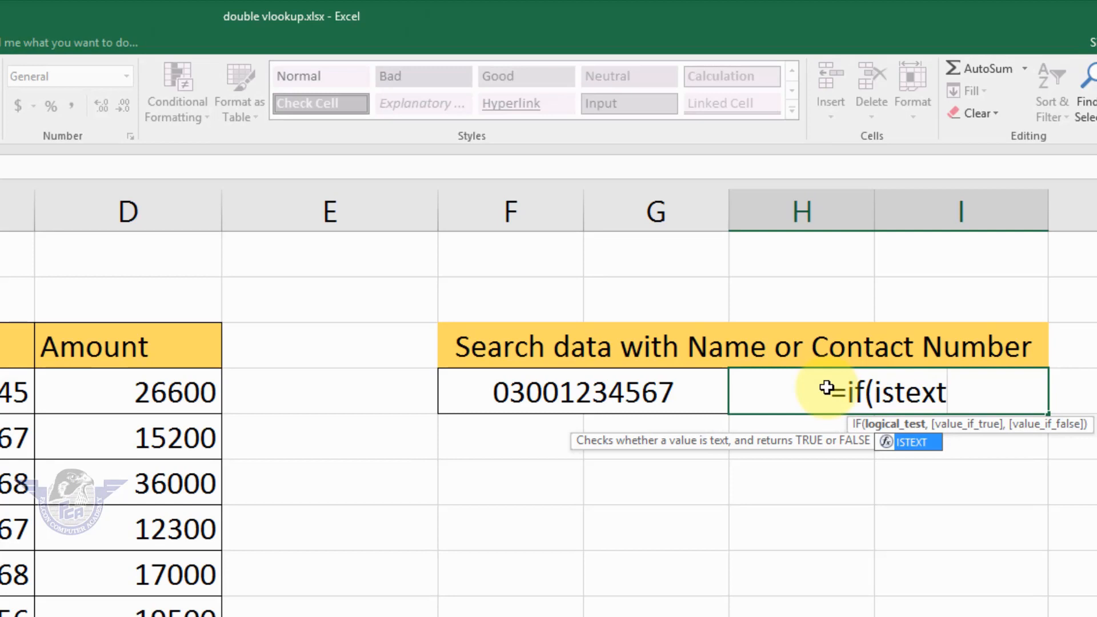
text(()
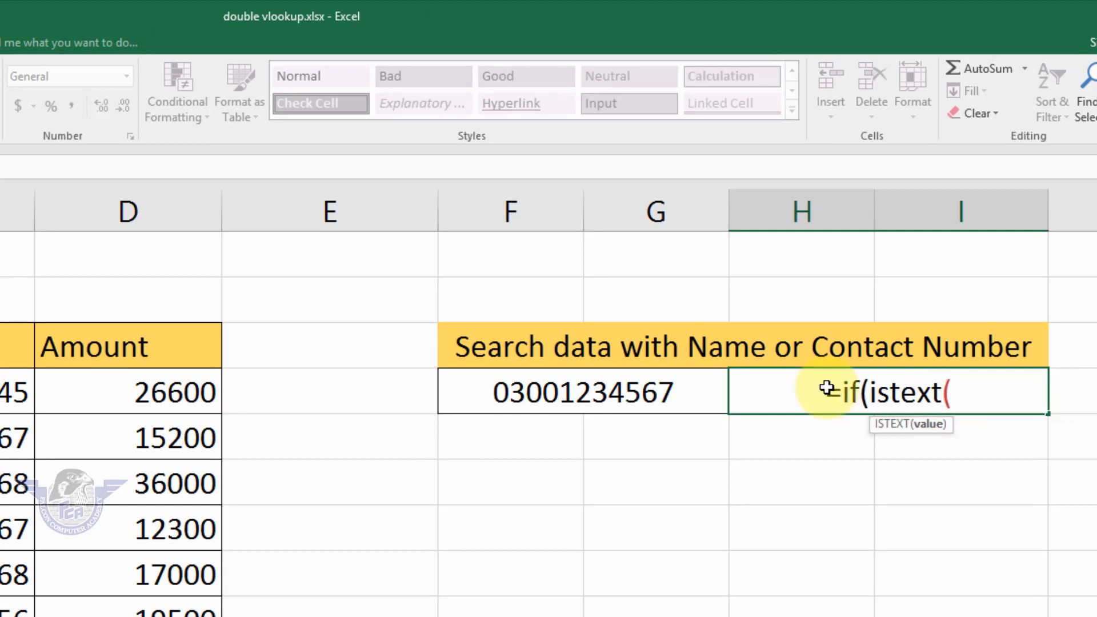
click(583, 392)
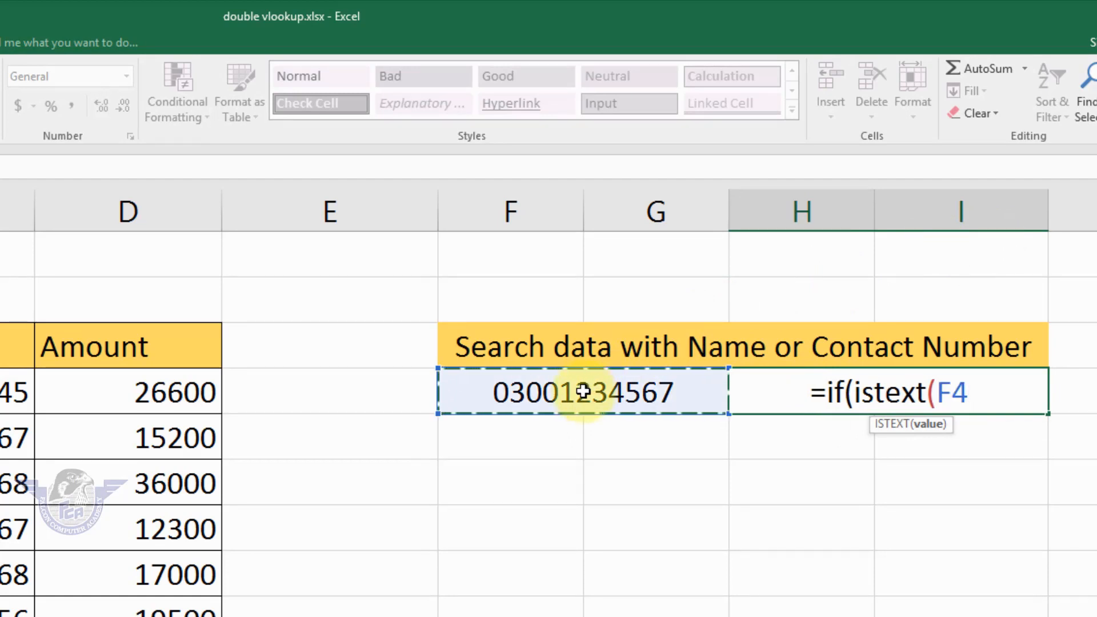
text())
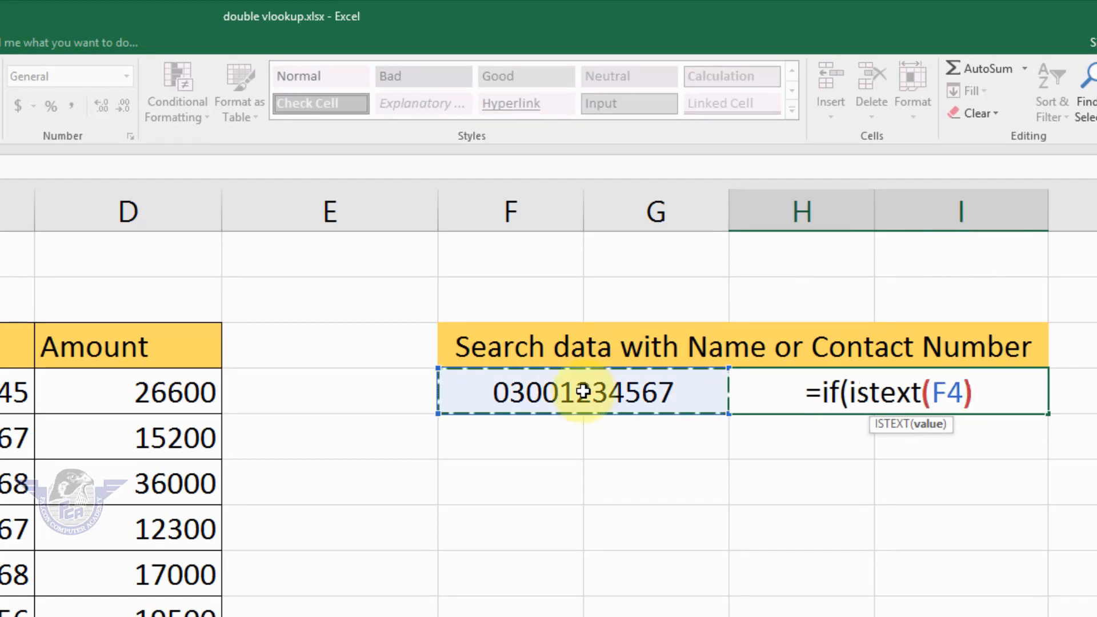
text(,)
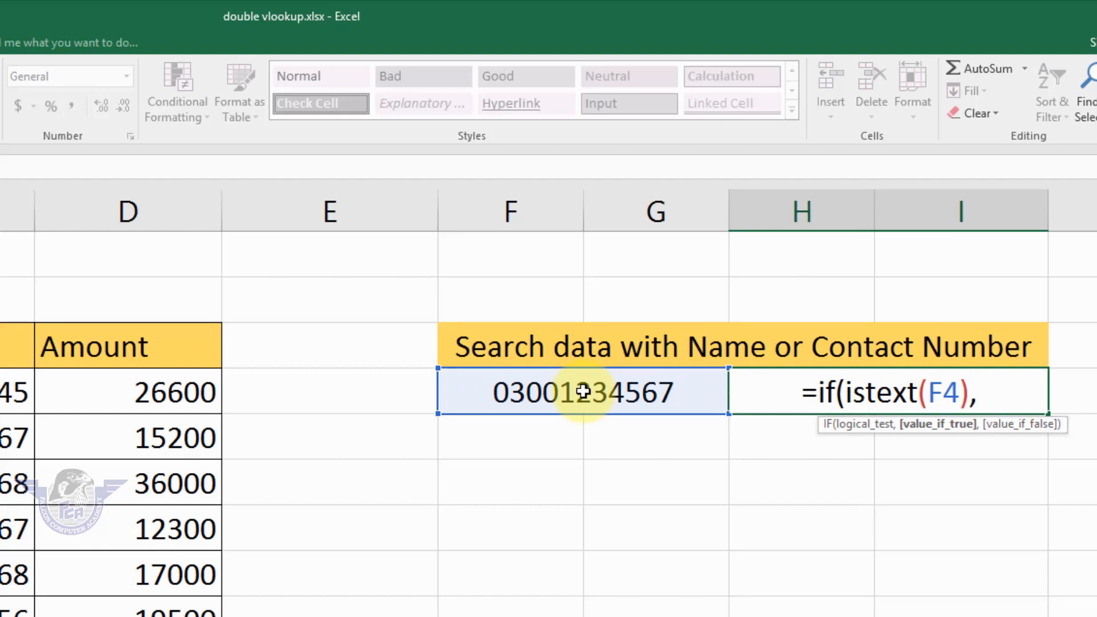
text(vlookup)
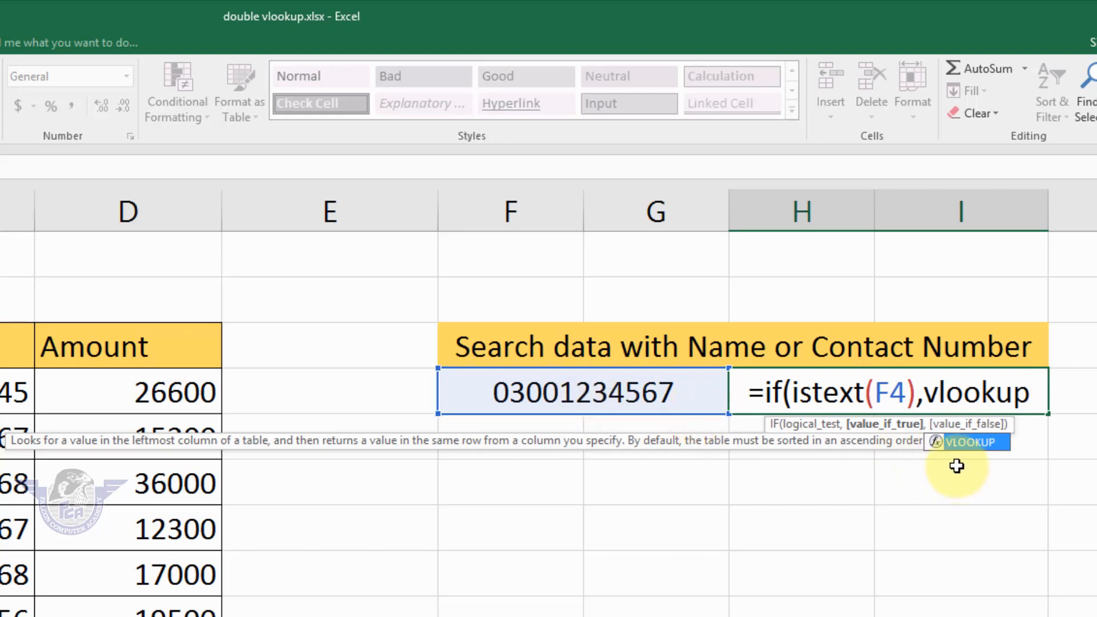
Add an exact-match VLOOKUP of F4 in B3:D12, returning column 3, as the IF formula's value if true.
key(Tab)
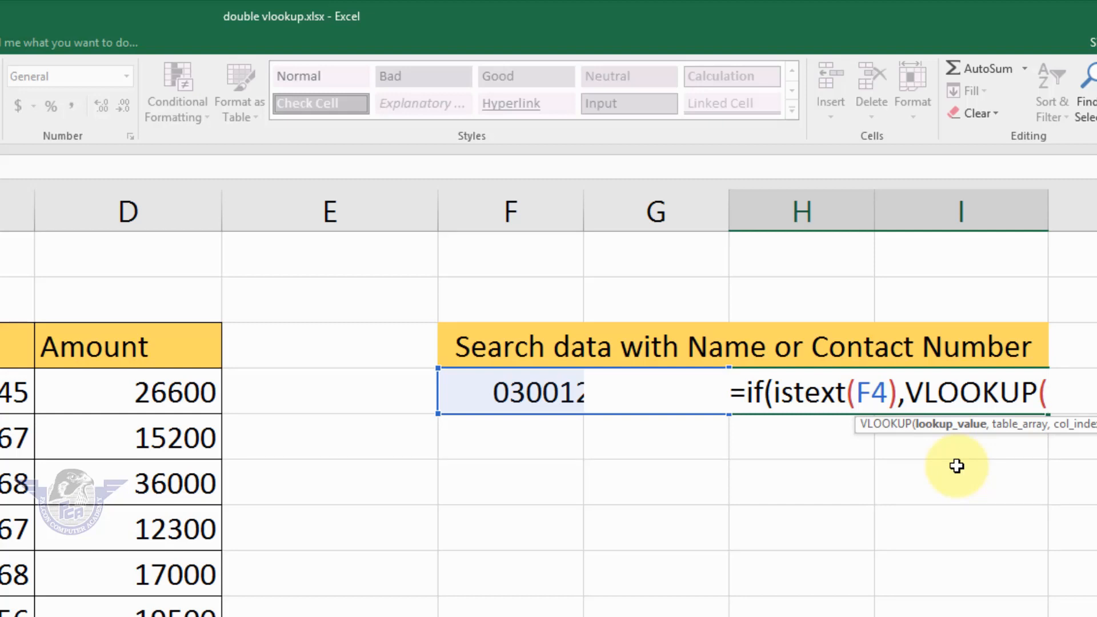
text(f4)
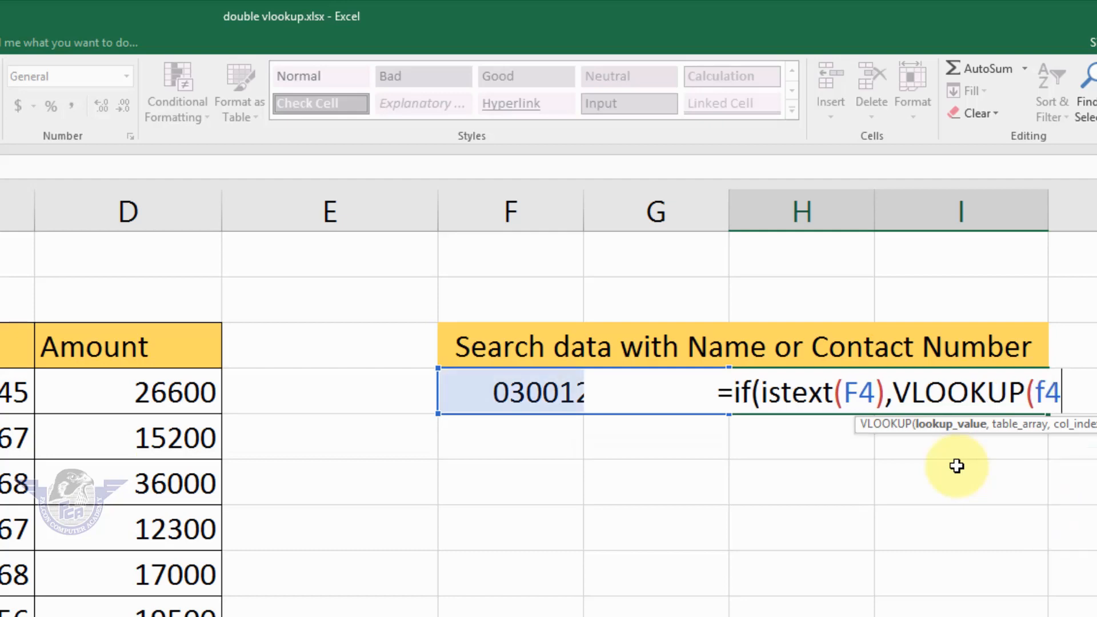
text(,)
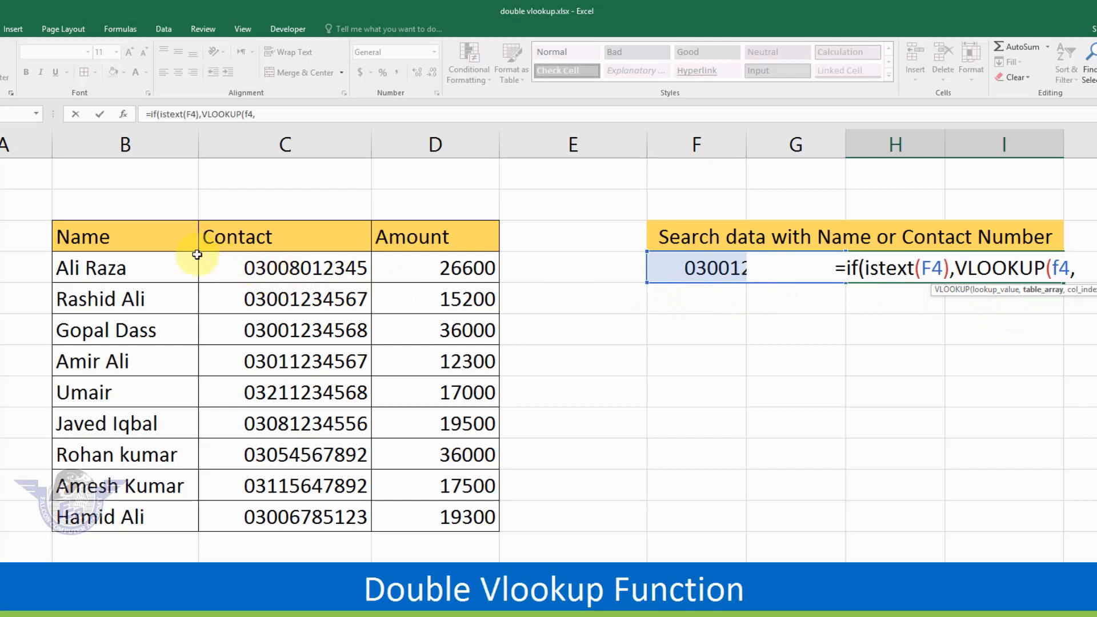
drag(87, 233, 423, 516)
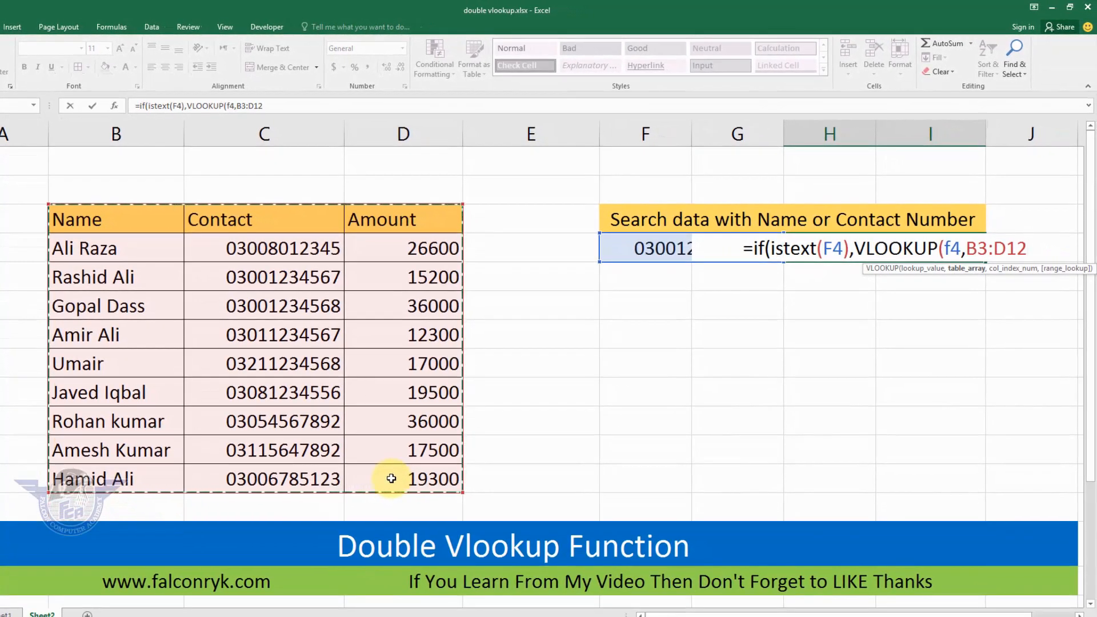
text(,)
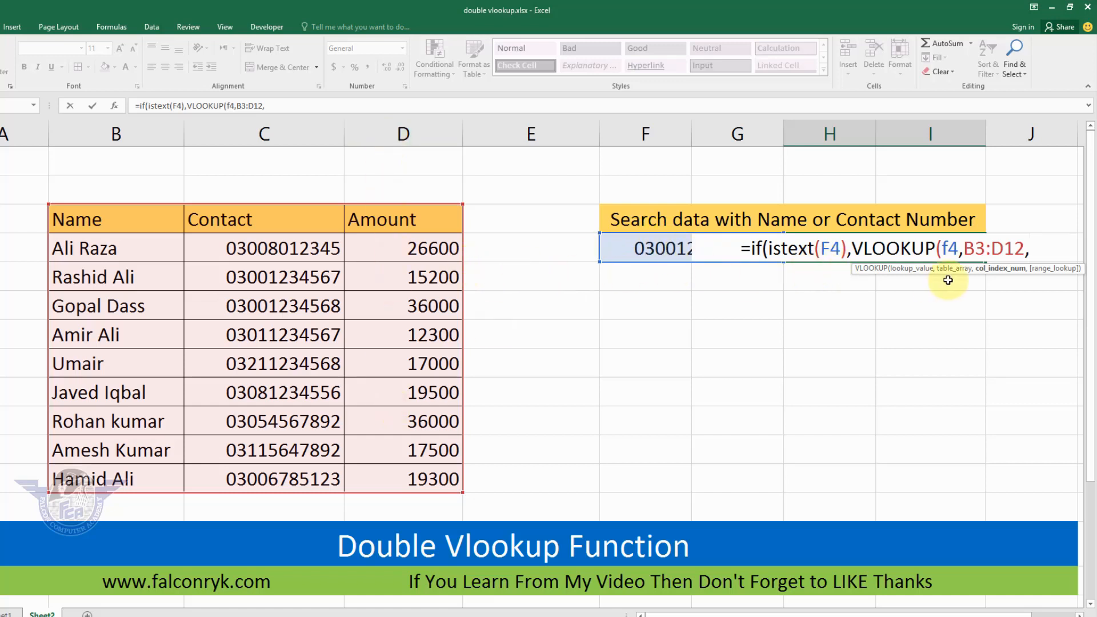
text(3)
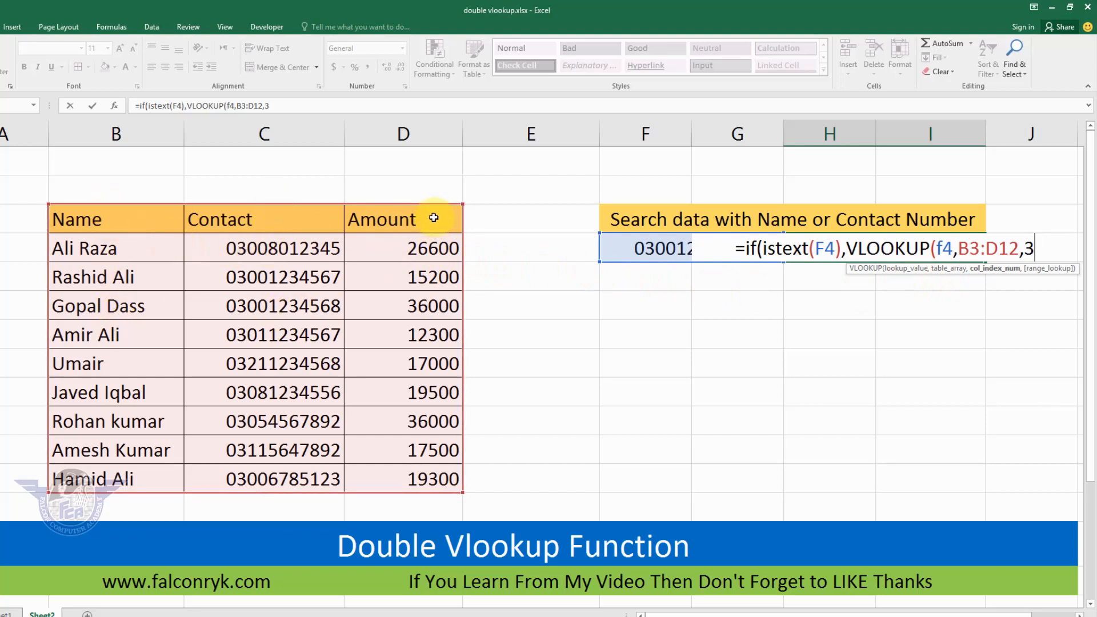
text(,0)
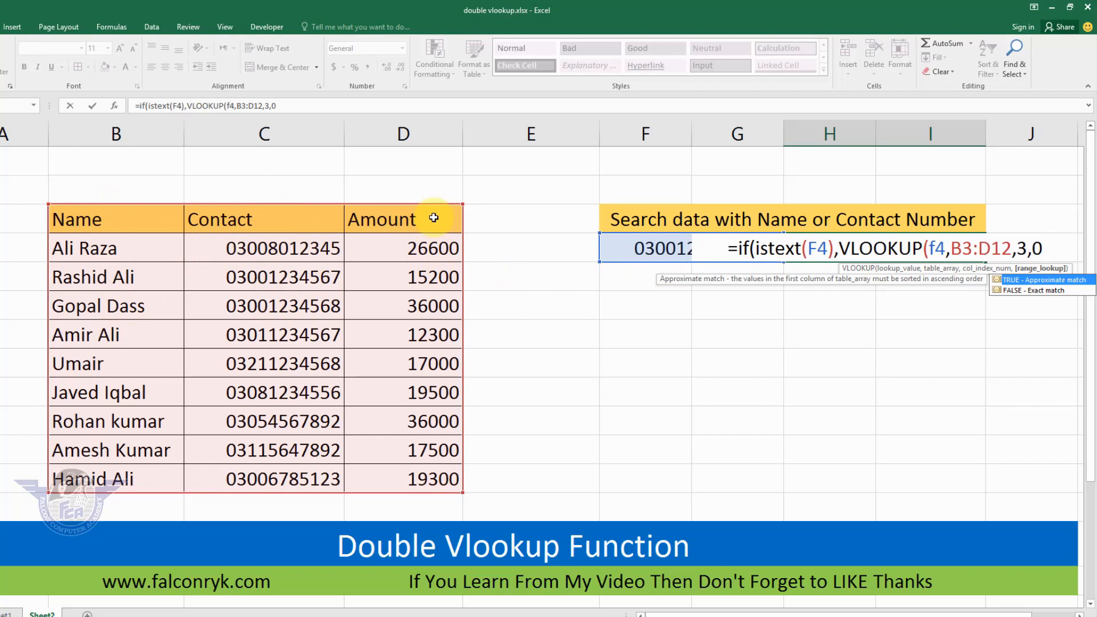
text())
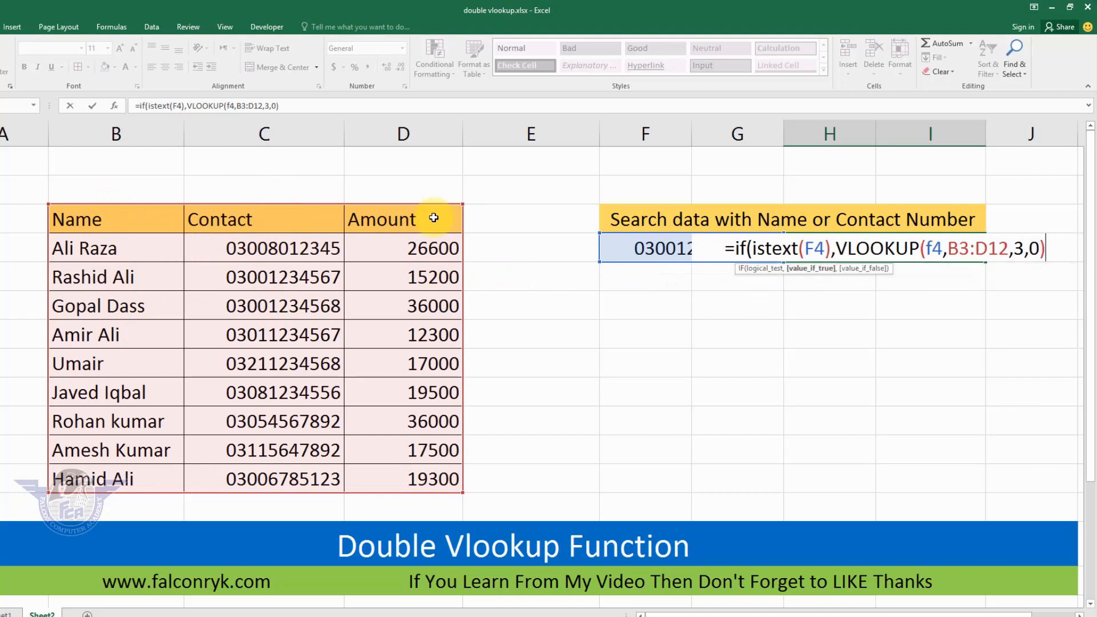
text(,)
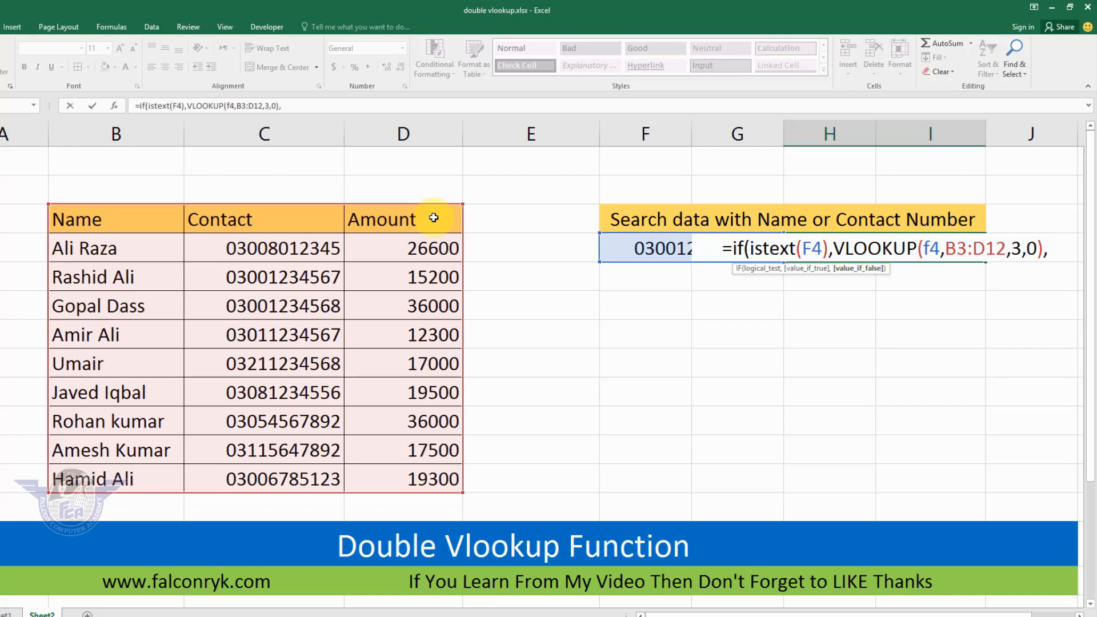
Complete the formula with an exact-match VLOOKUP of F4 in C3:D12, returning column 2, as the value if false.
text(vl)
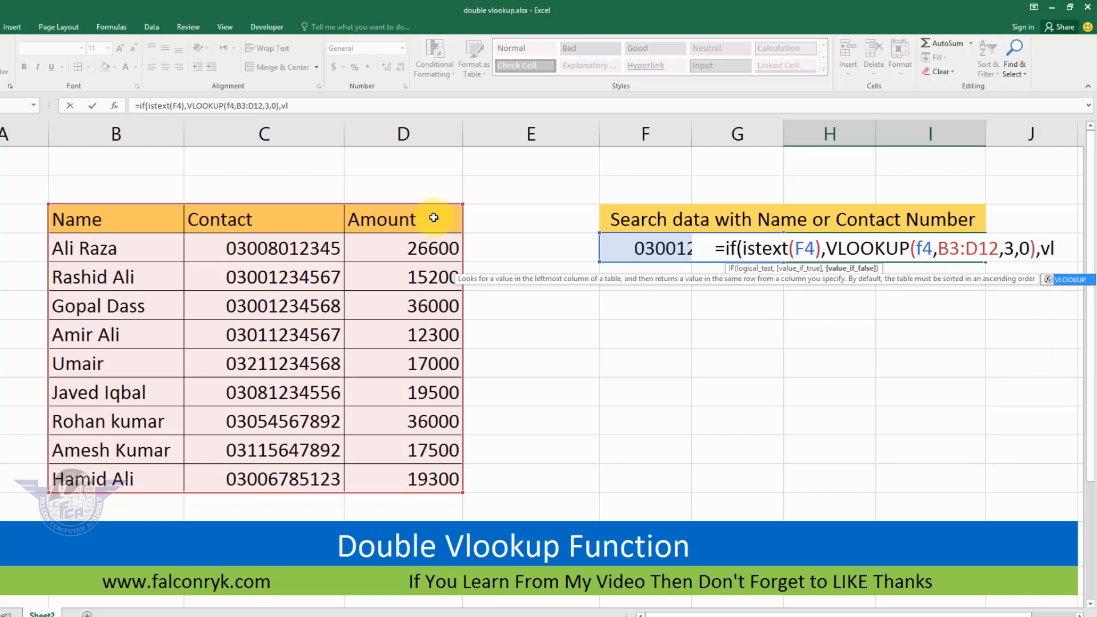
text(oo)
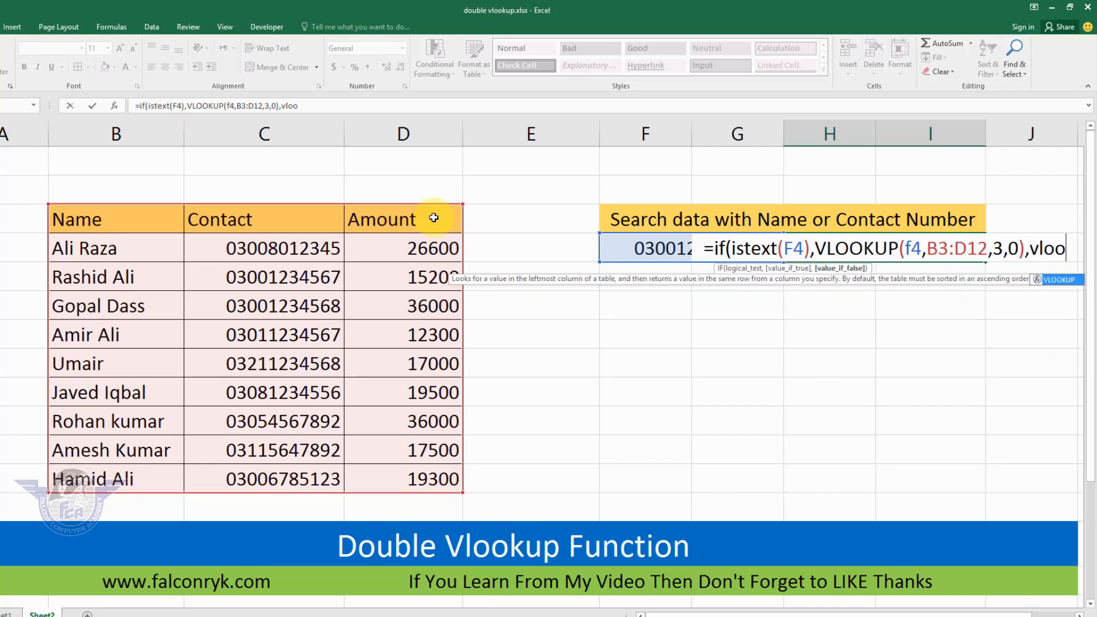
key(Tab)
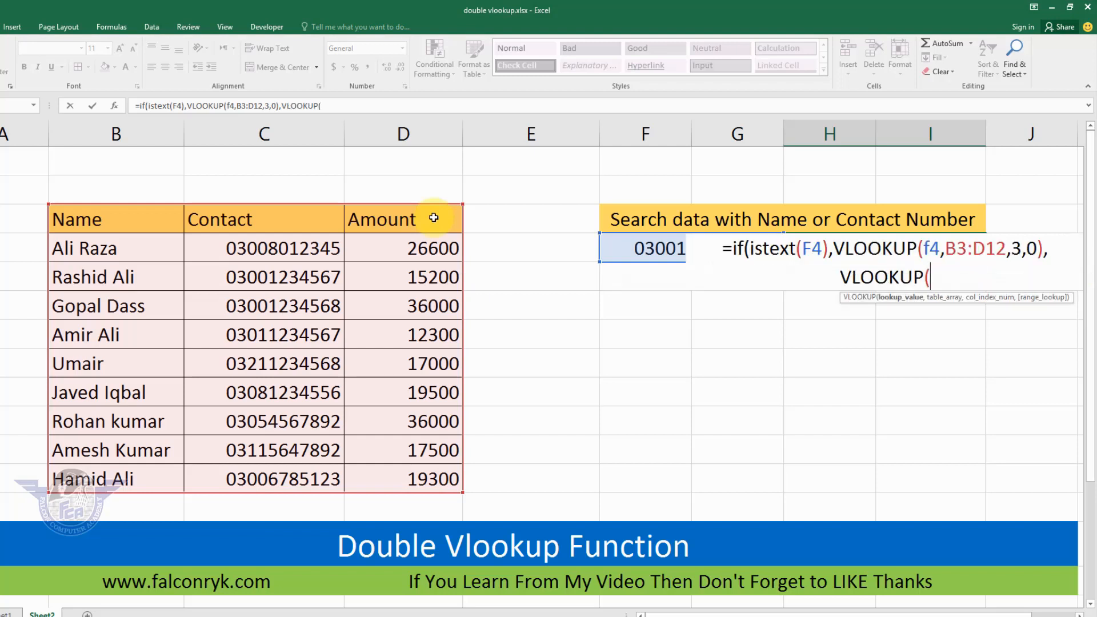
text(f4)
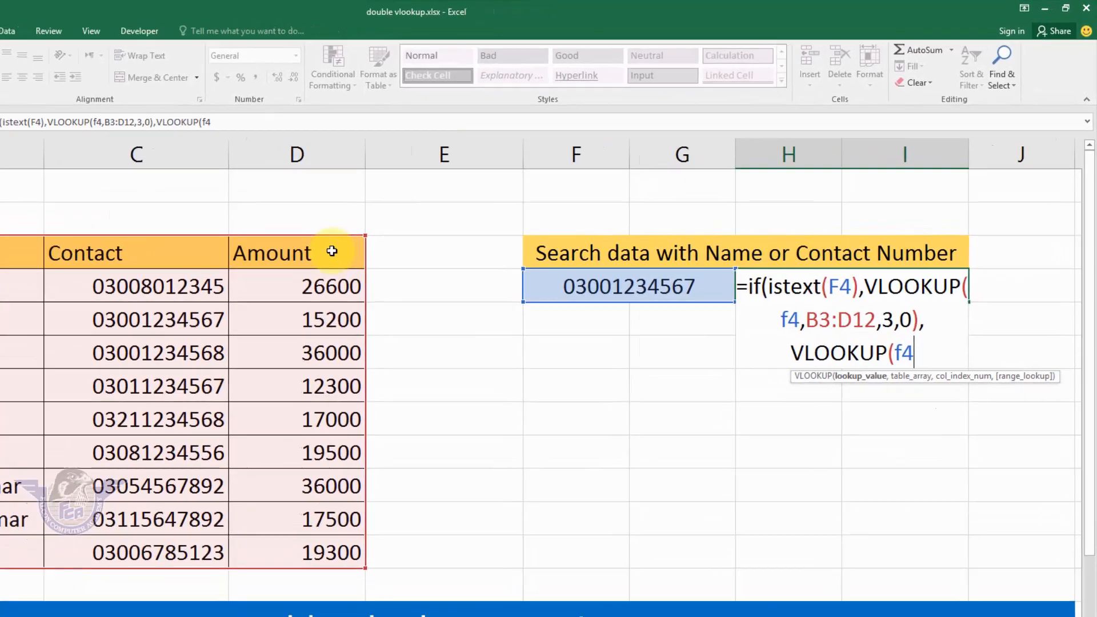
text(,)
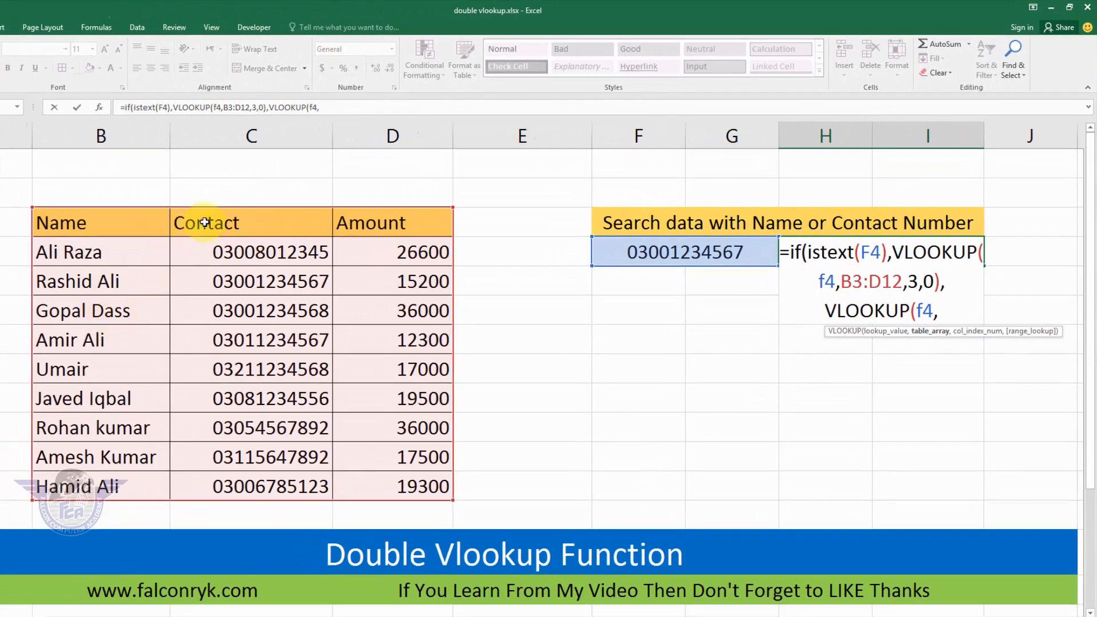
drag(205, 222, 395, 486)
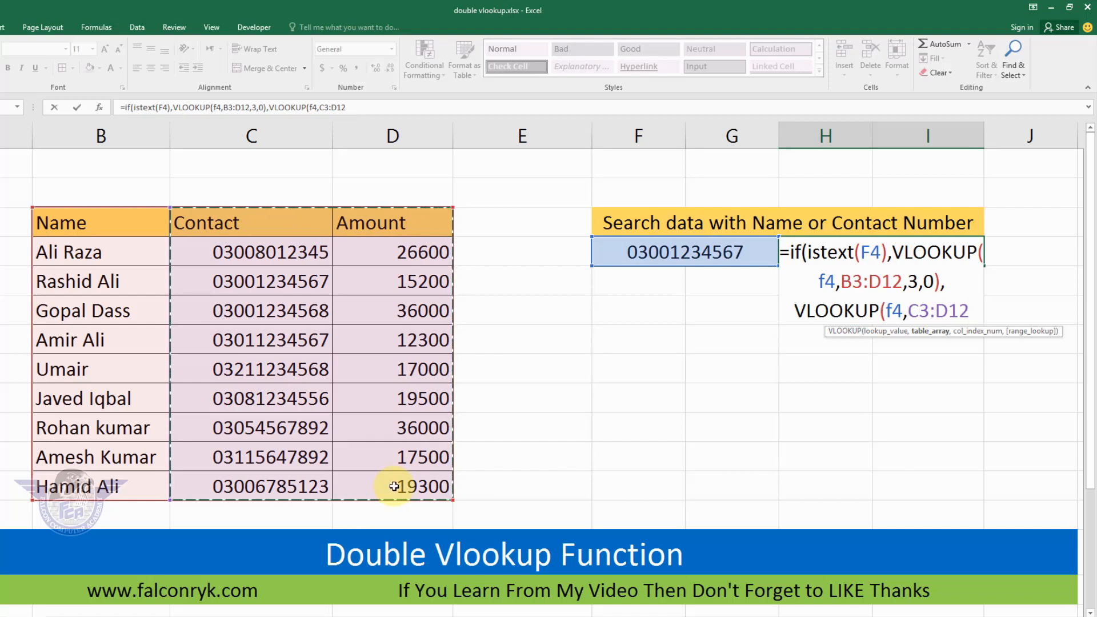
text(,)
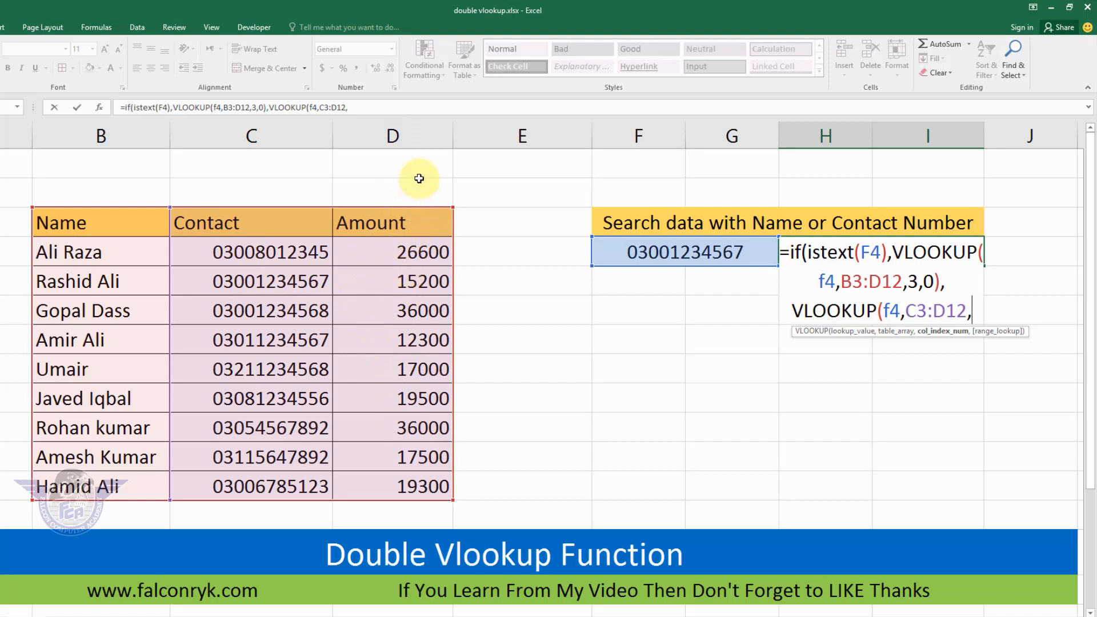
text(2)
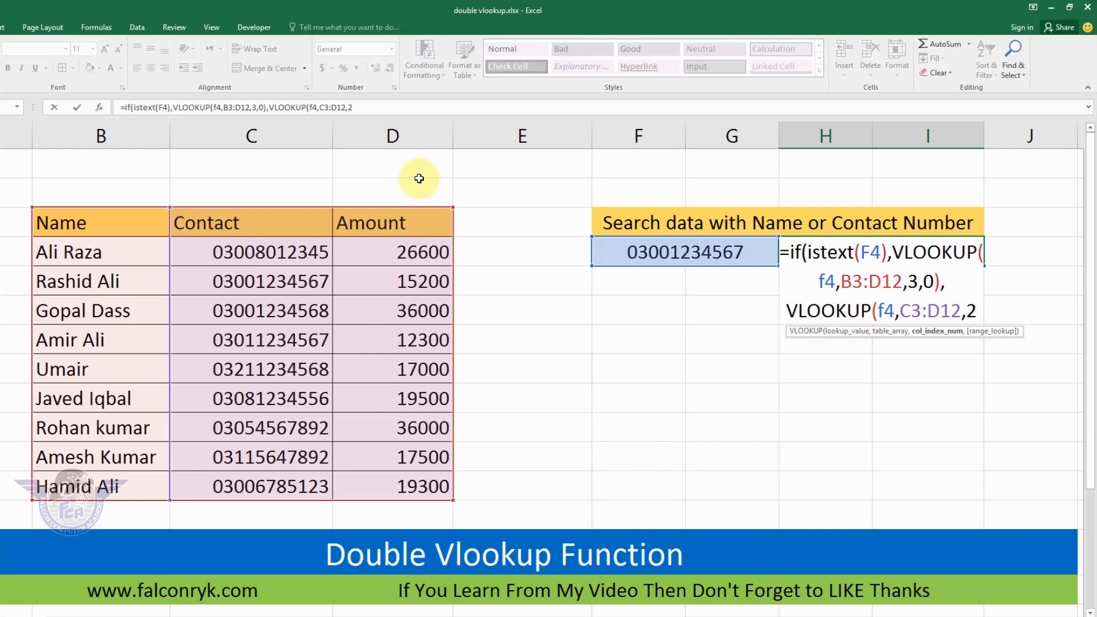
text(,0)
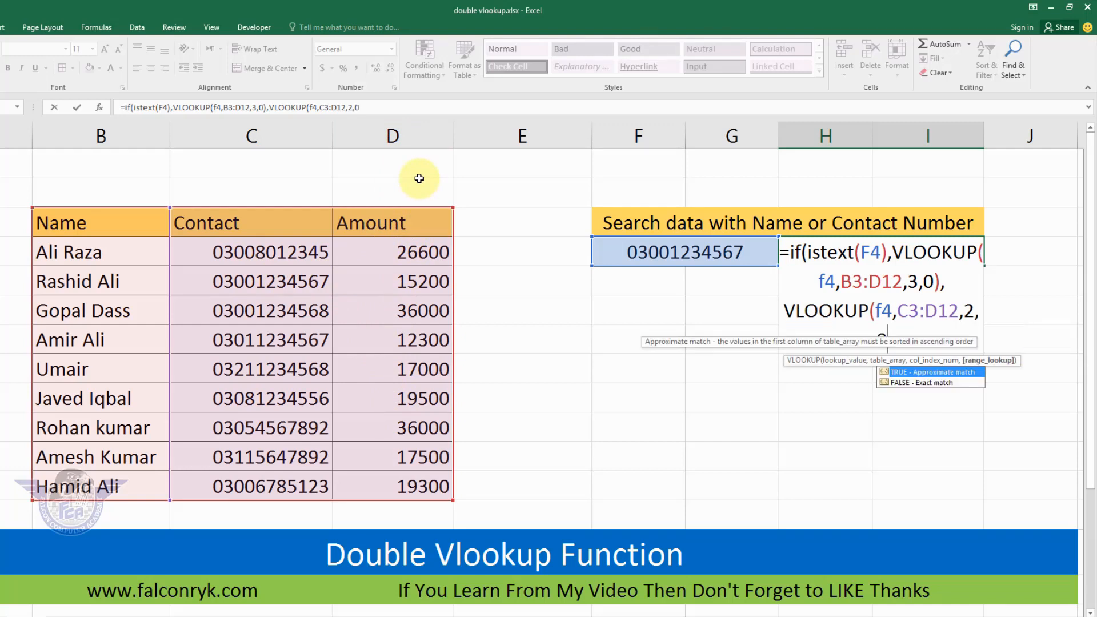
text()))
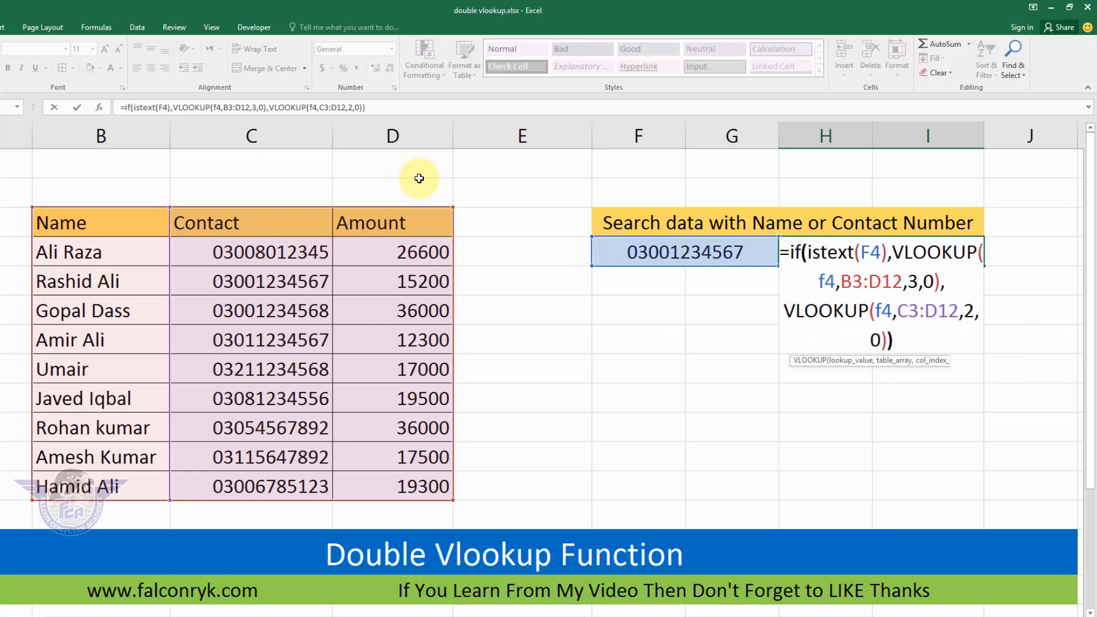
key(Return)
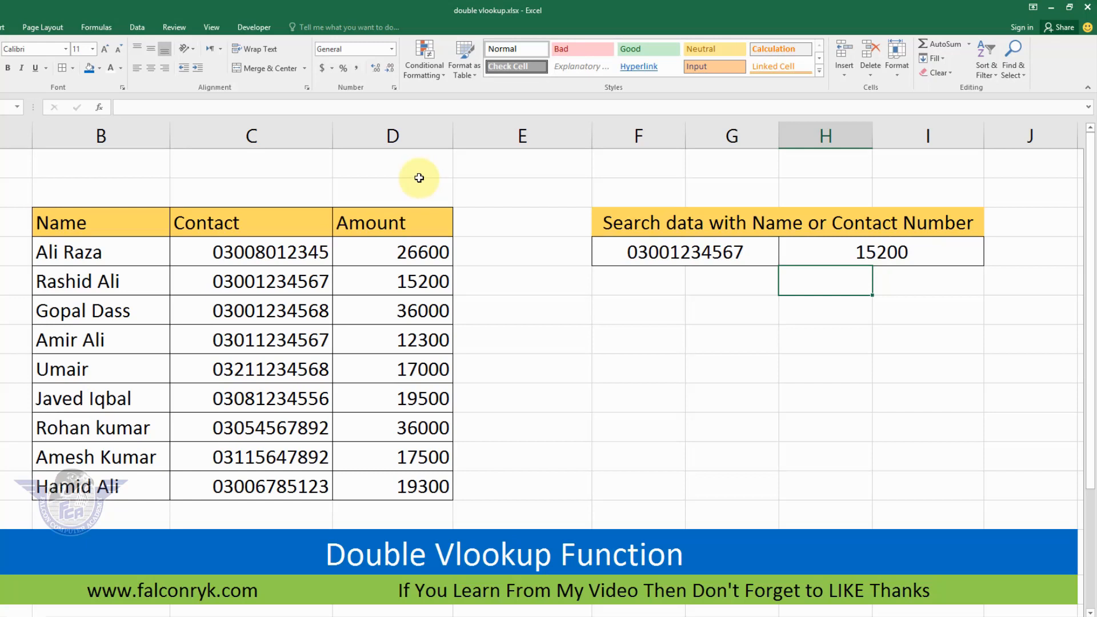
Test the lookup by name by entering the names from rows 5, 8 and 12 one after another in search cell F4.
click(629, 253)
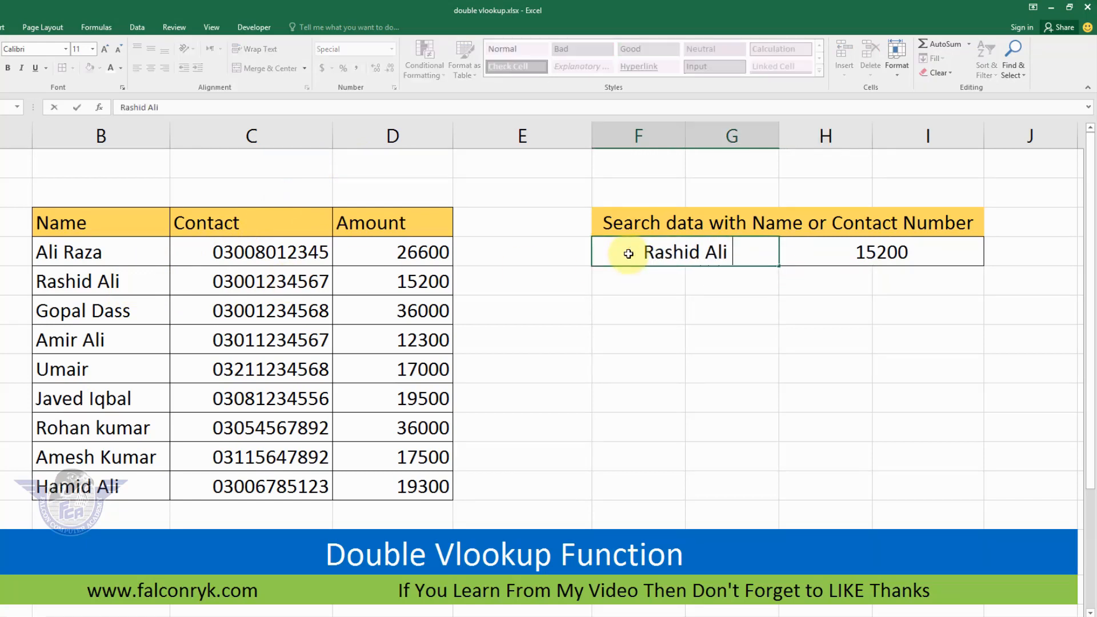
key(Return)
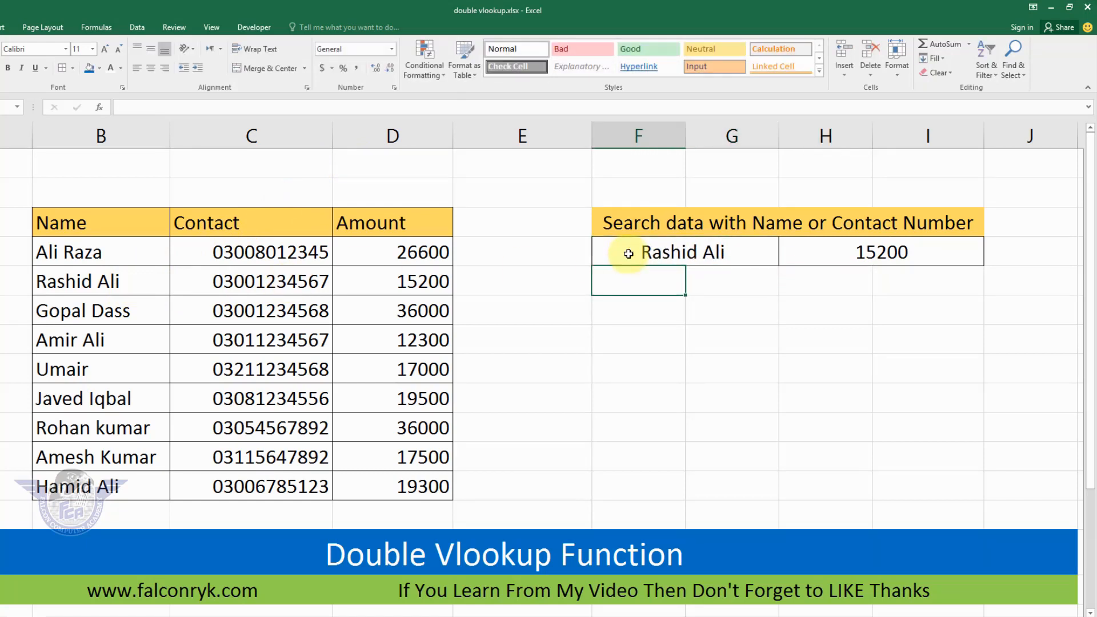
click(628, 253)
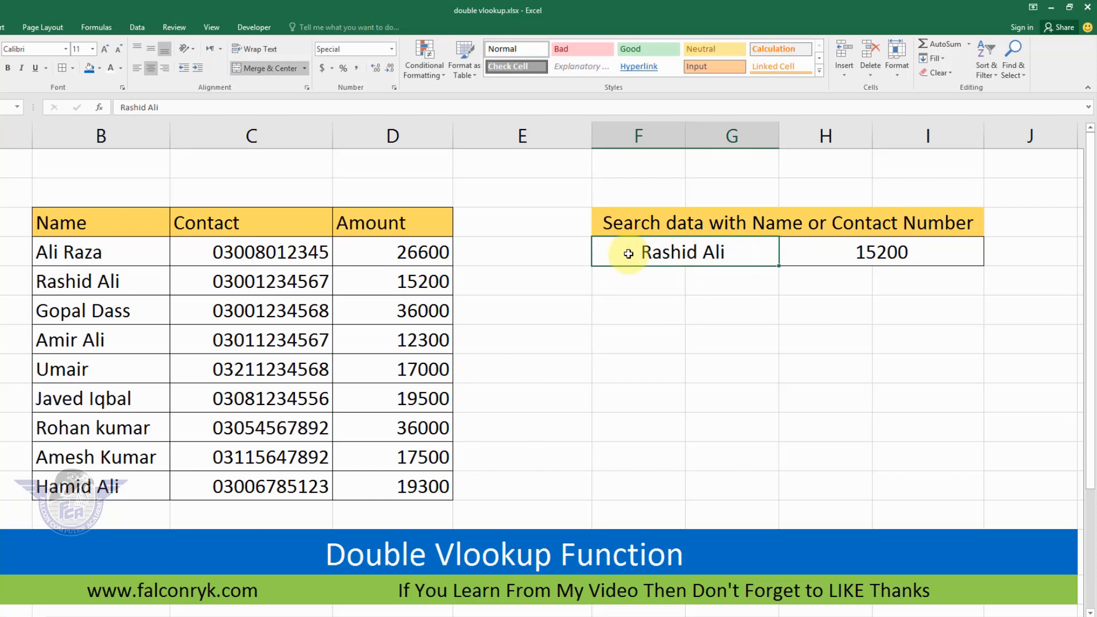
text(Umair)
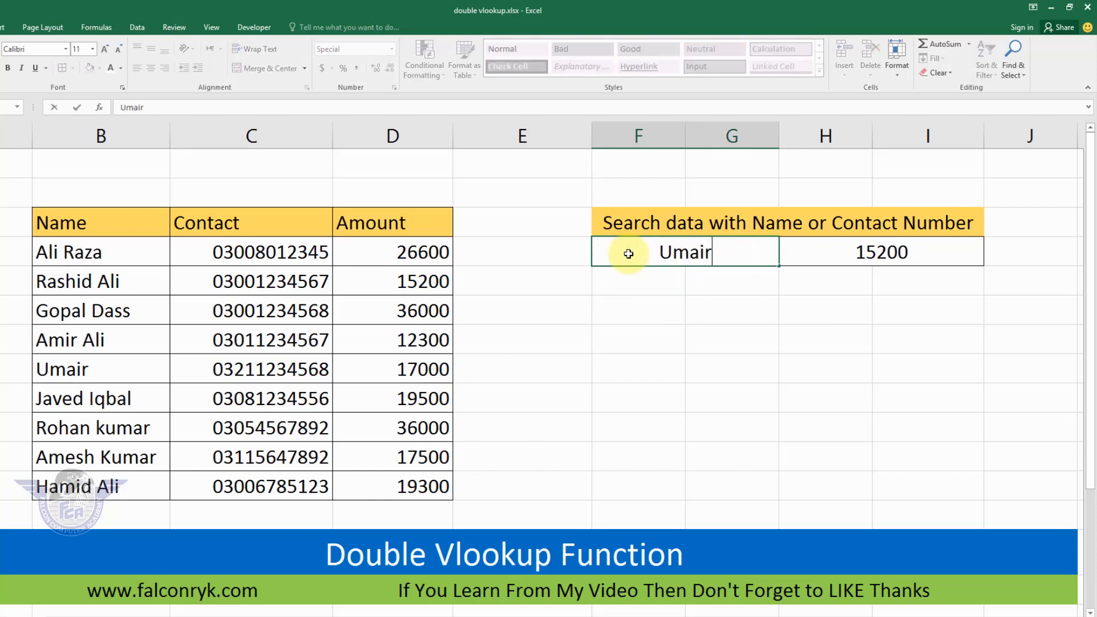
key(Return)
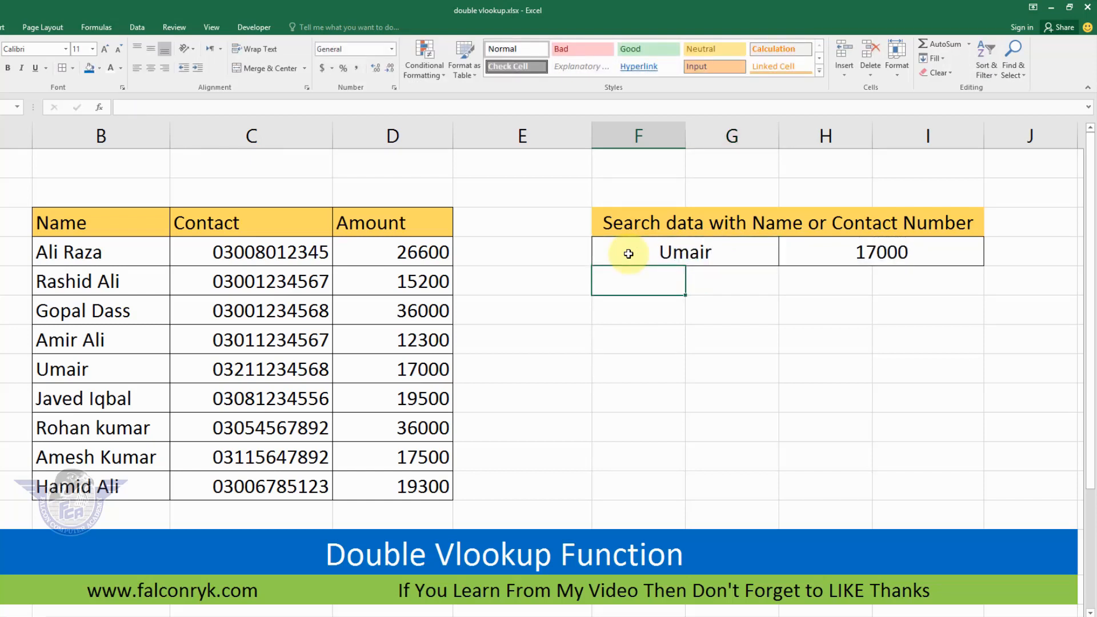
click(628, 253)
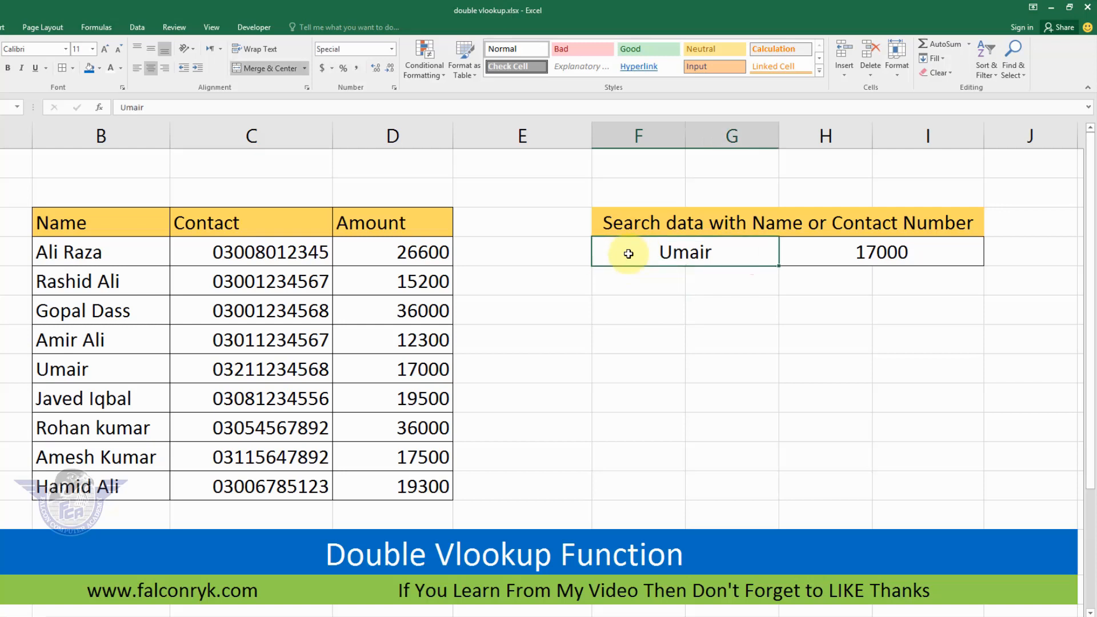
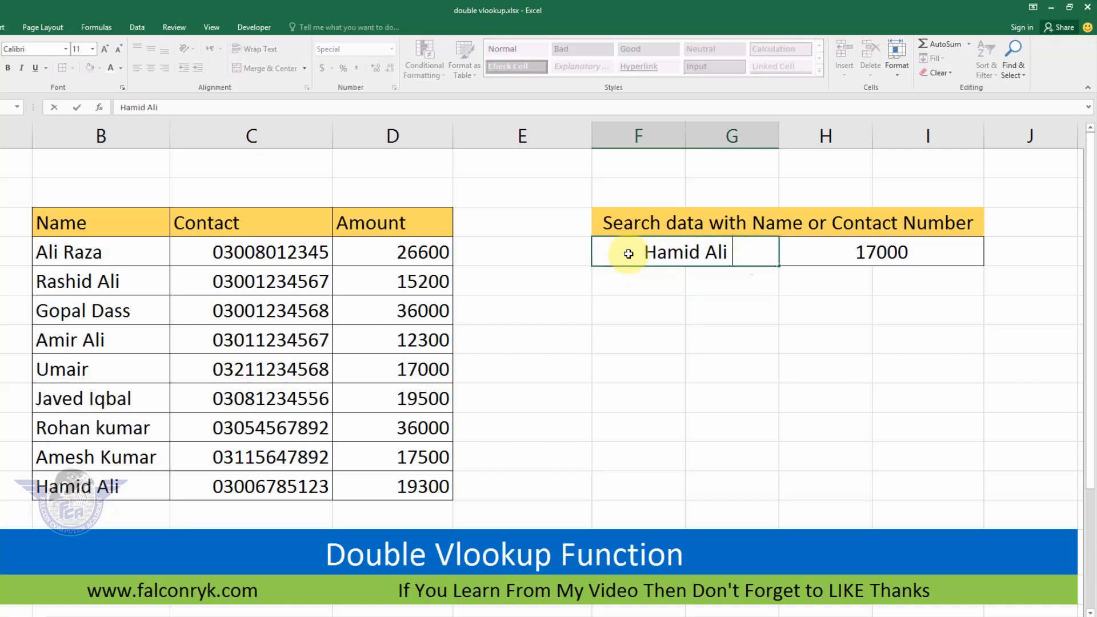
key(Return)
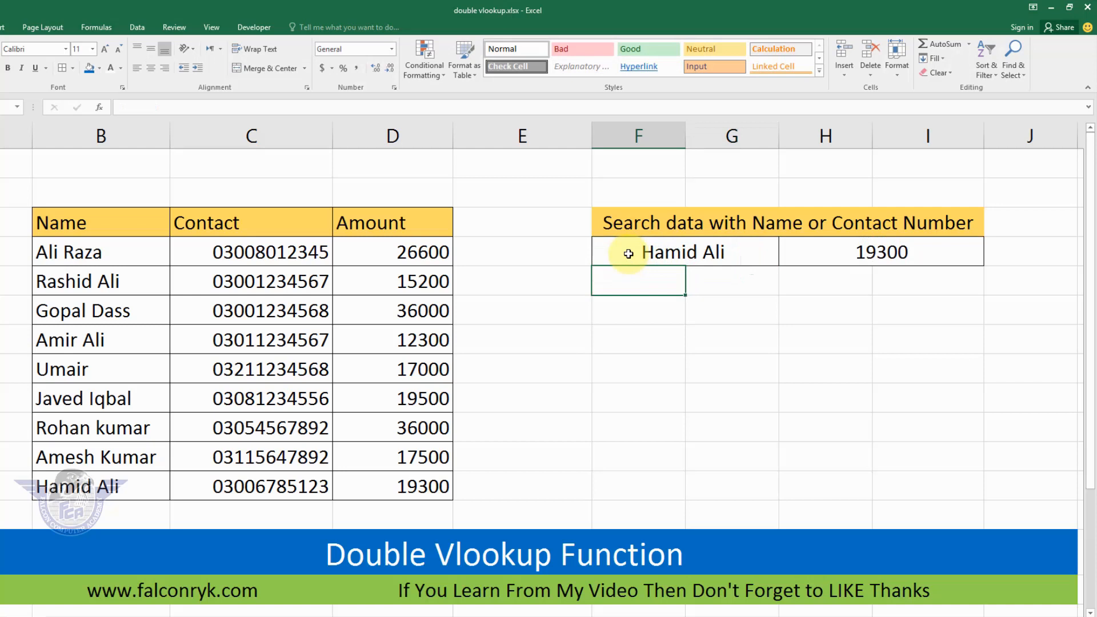
Enter the row 4 contact number, with its leading zero, in search cell F4 and select result cell H4 to inspect its formula.
click(628, 253)
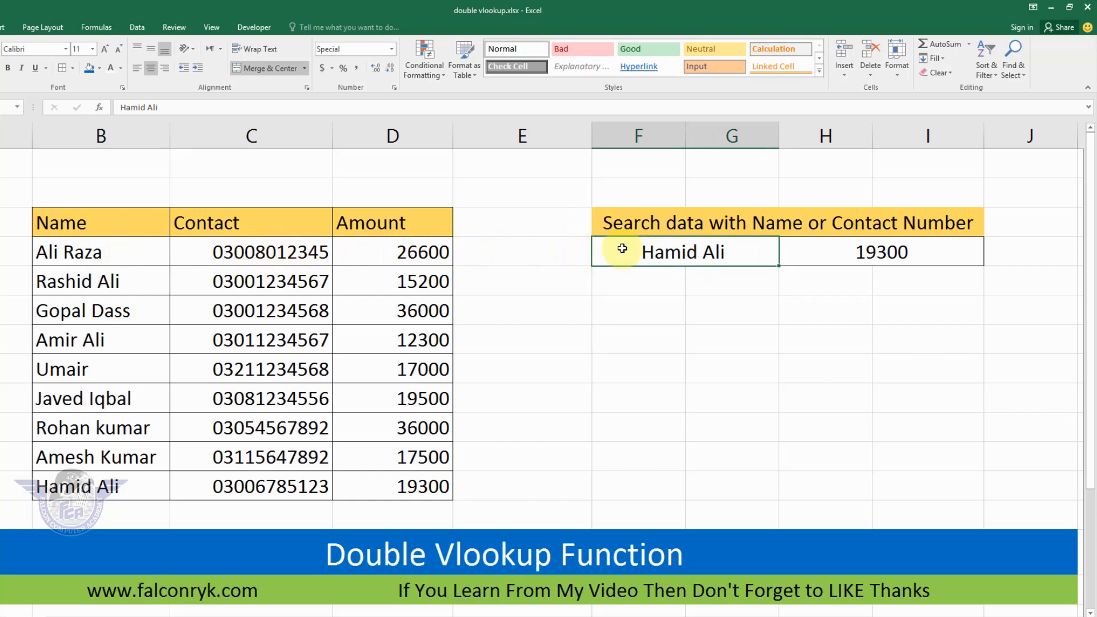
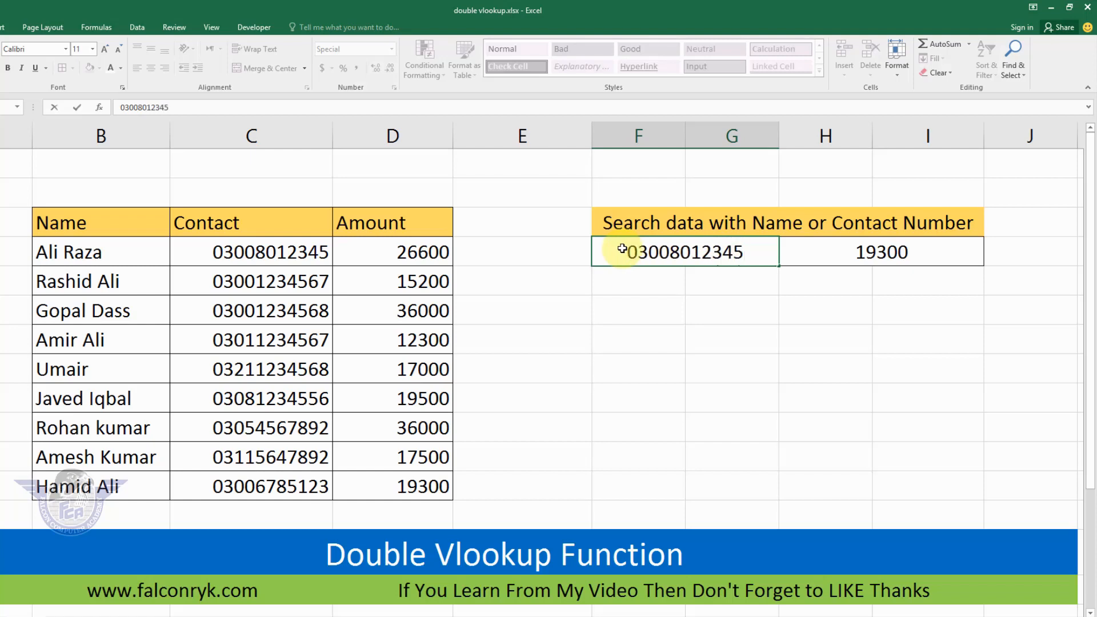
key(Return)
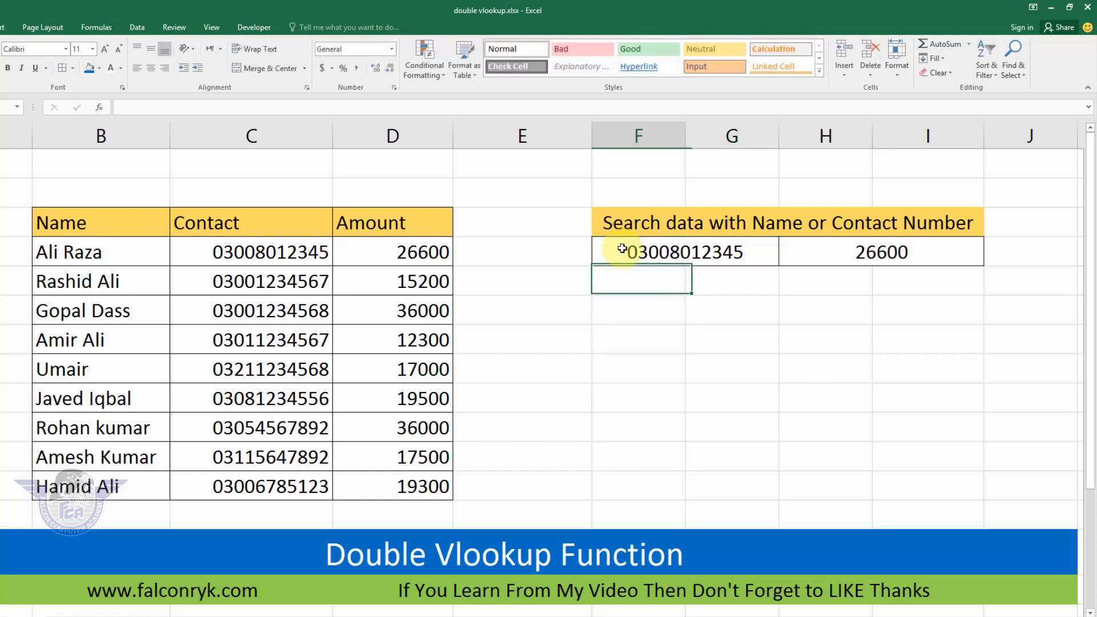
click(861, 258)
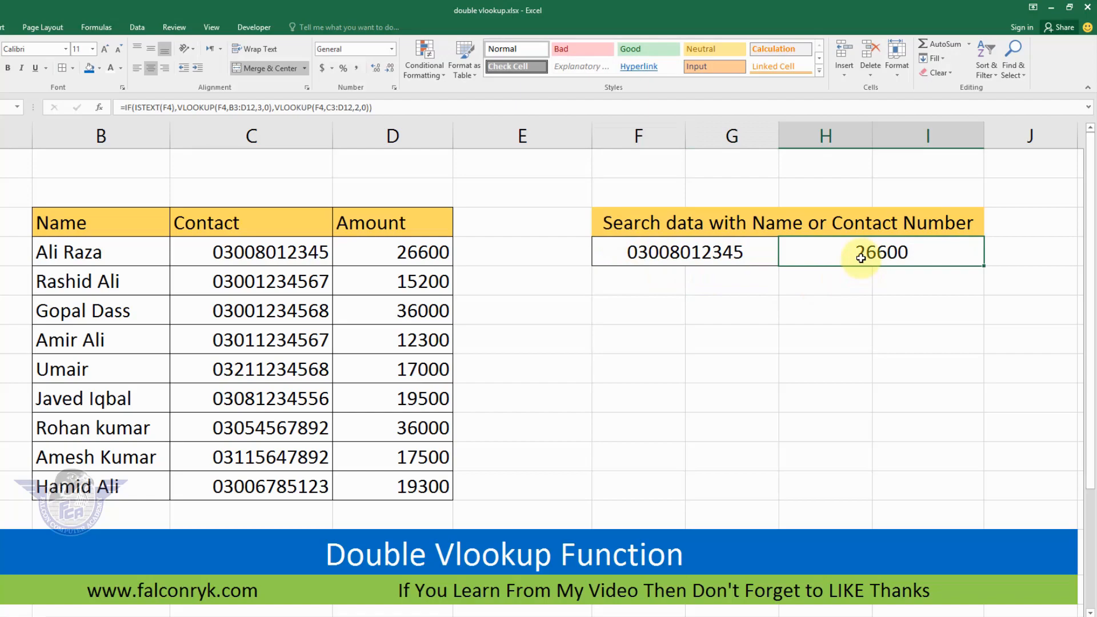